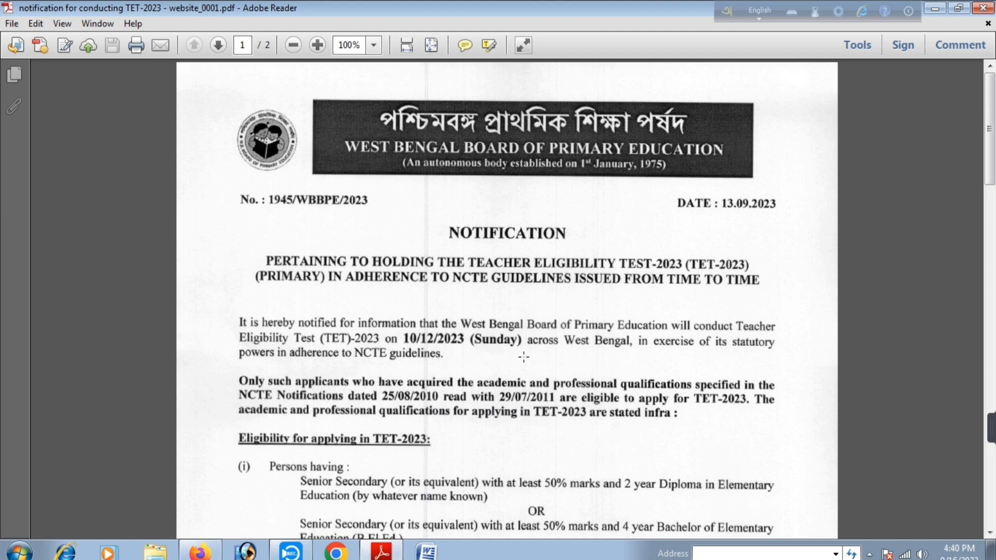
Read through page 1's eligibility criteria of the TET-2023 notification until page 2 begins
scroll(523, 357, down, 5)
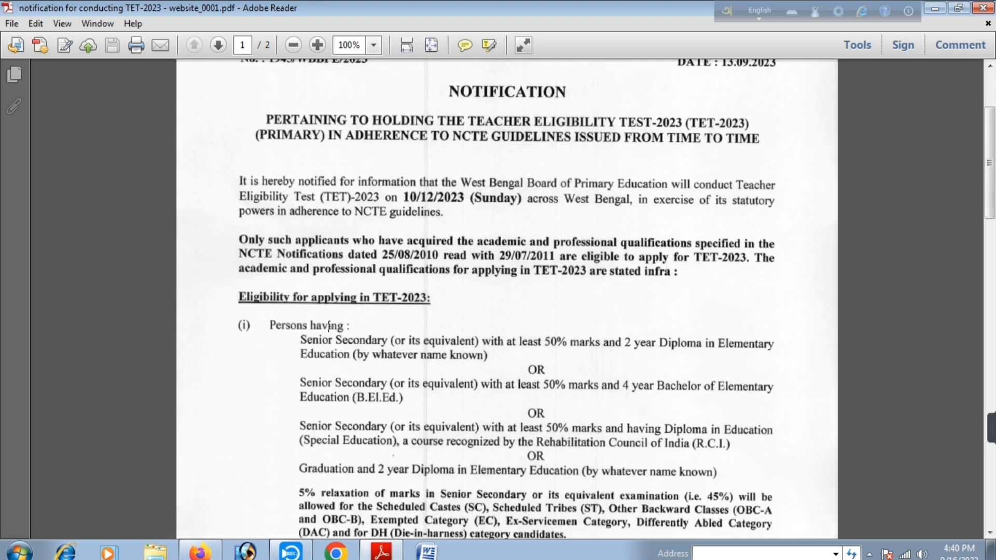
scroll(492, 325, down, 1)
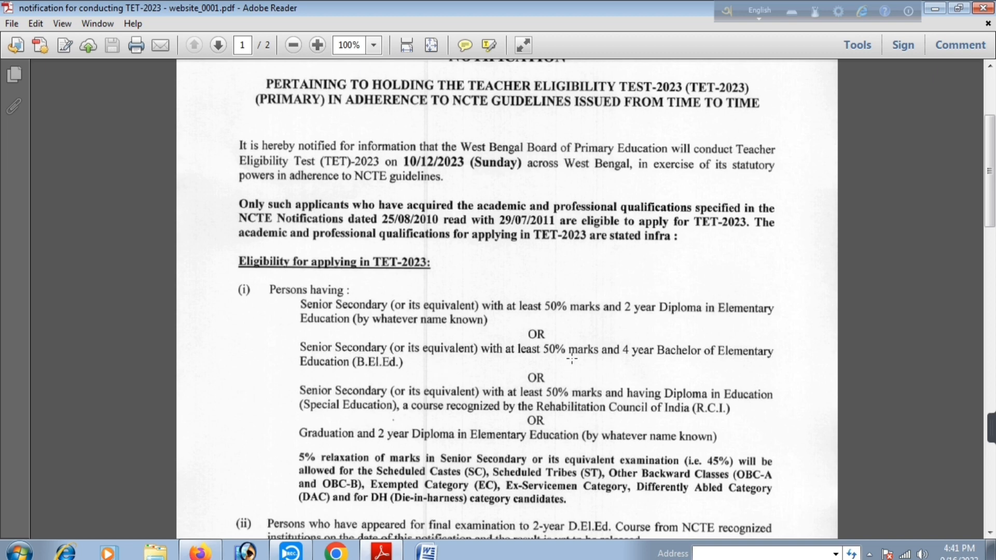
scroll(554, 327, down, 10)
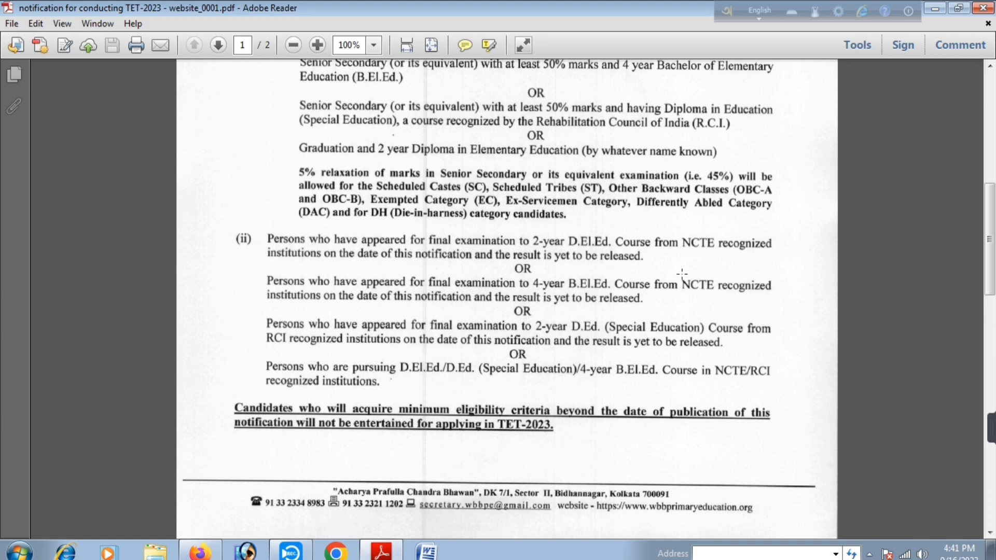
scroll(563, 255, down, 1)
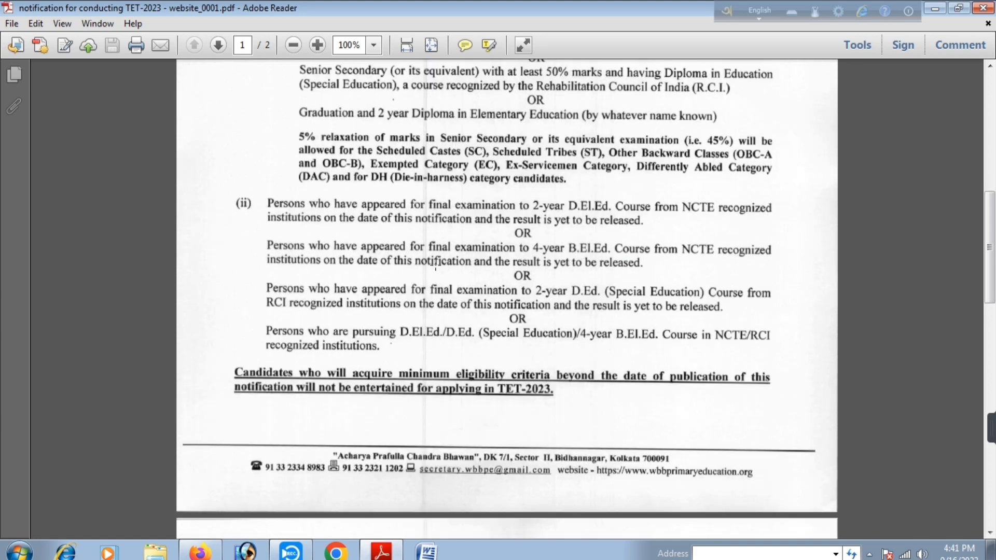
scroll(564, 262, down, 2)
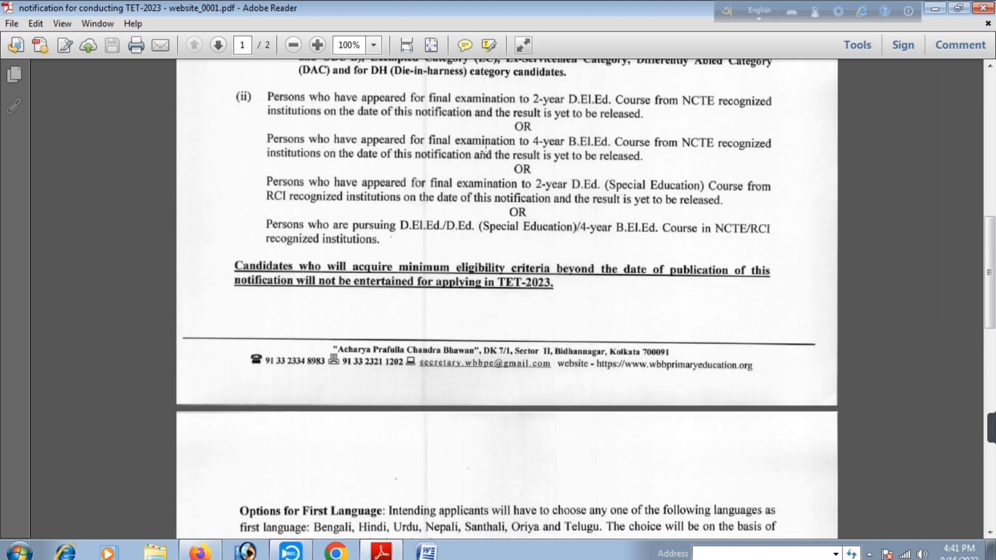
scroll(503, 248, down, 4)
scroll(502, 248, down, 5)
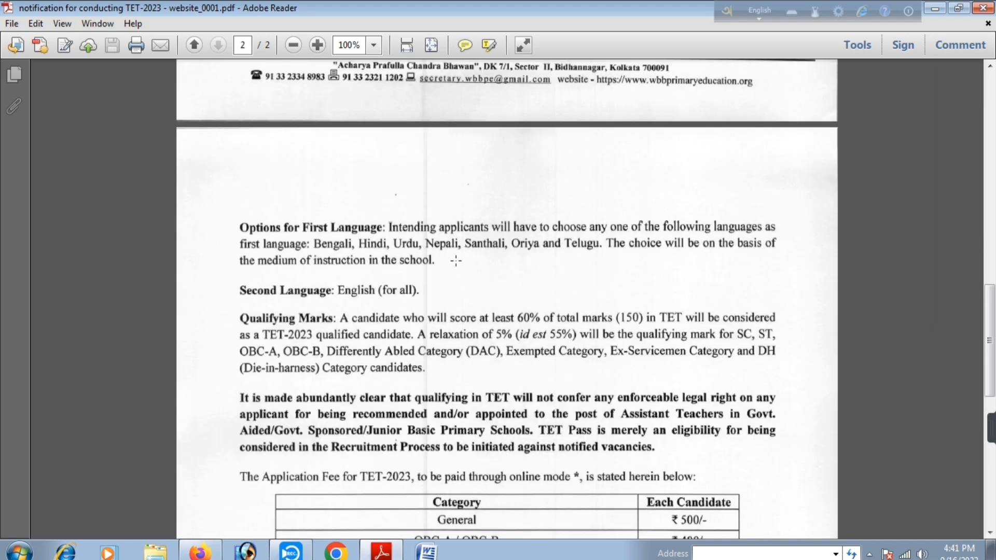
Review page 2's fee table and application dates down to the signature, then minimize Adobe Reader
scroll(455, 261, down, 1)
scroll(444, 265, down, 1)
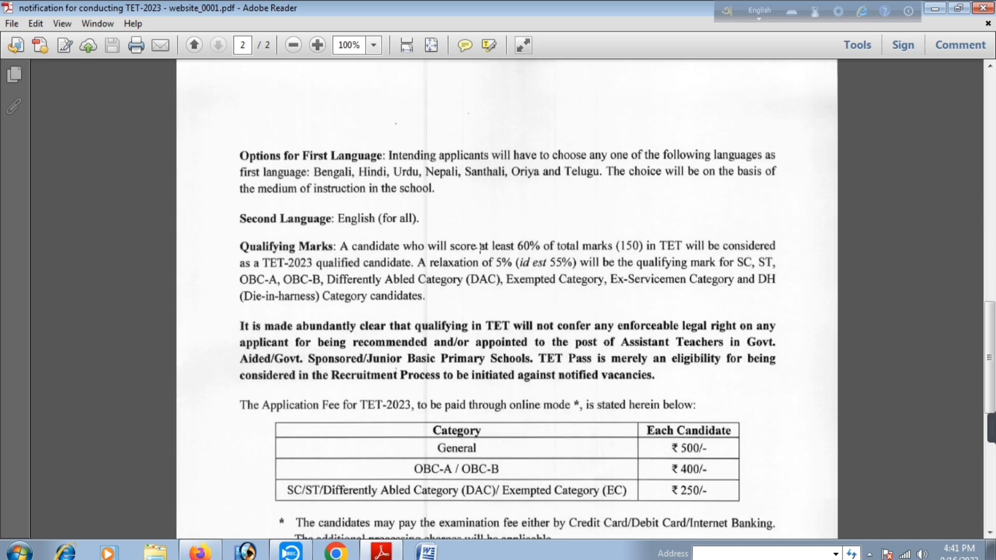
scroll(434, 263, down, 1)
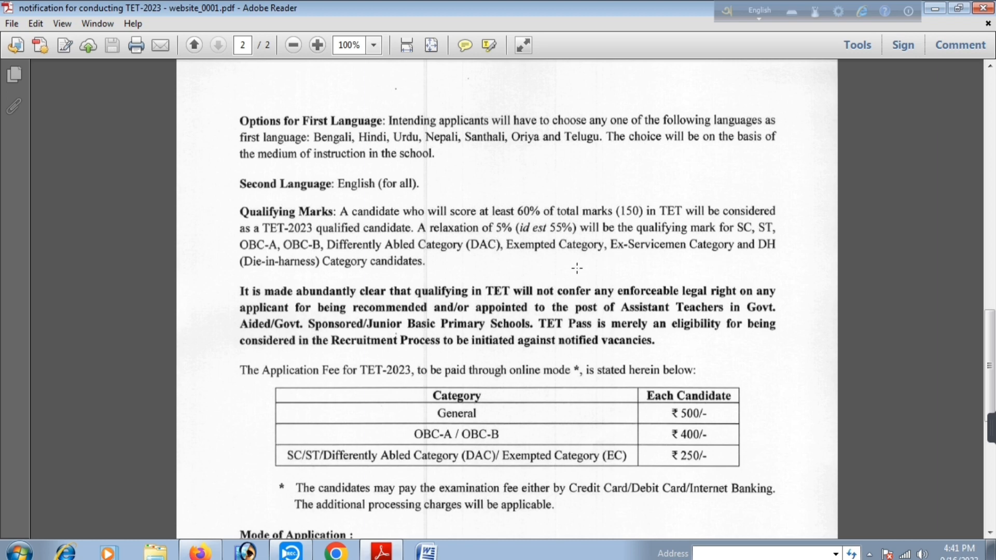
scroll(577, 268, down, 5)
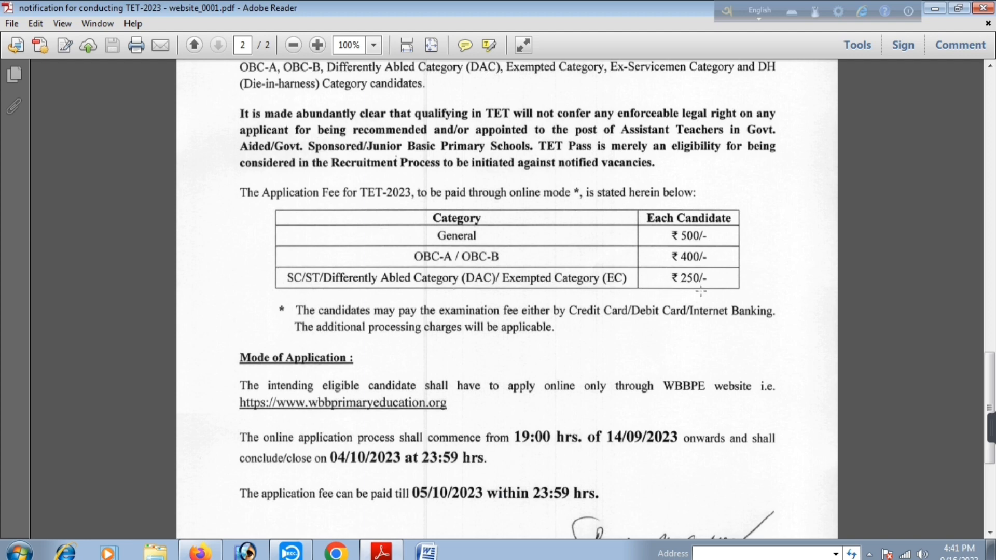
scroll(700, 291, down, 5)
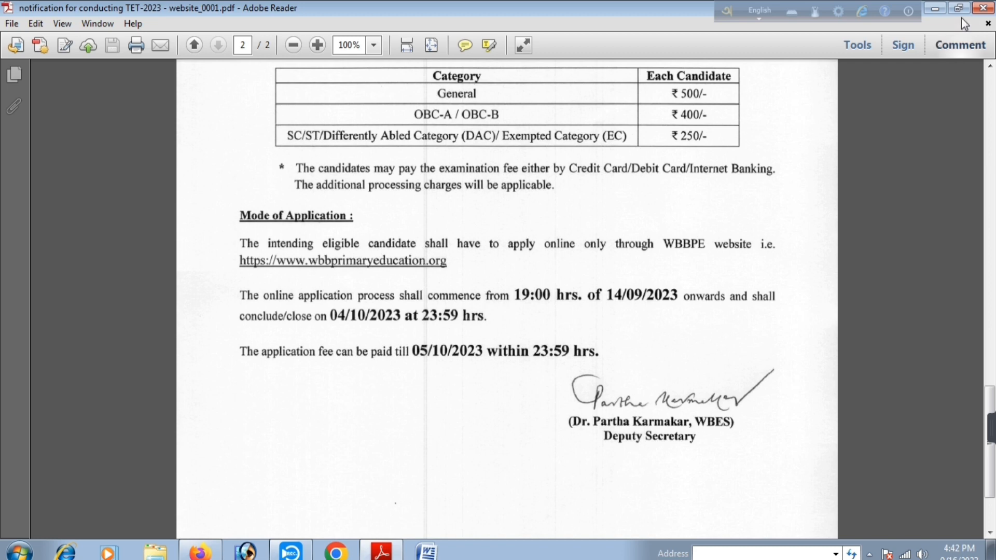
click(934, 9)
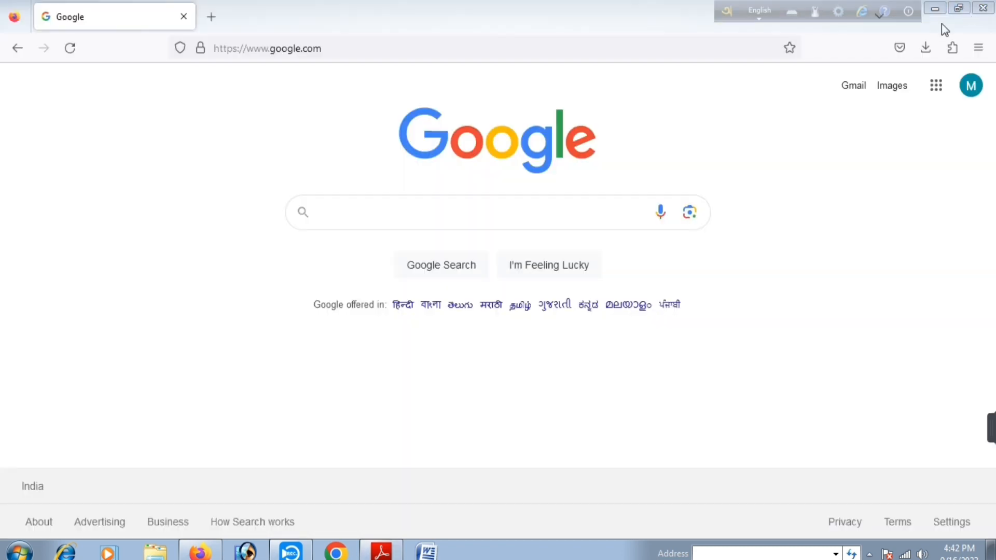
Search Google for 'wb tet' and open the wbbpeonline.com West Bengal Board of Primary Education result
click(350, 214)
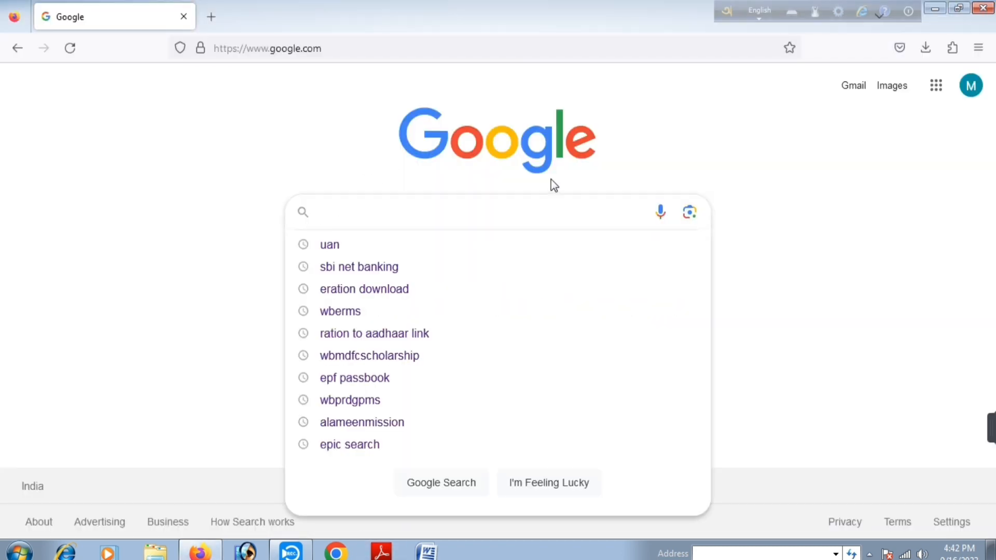
text(WB TET)
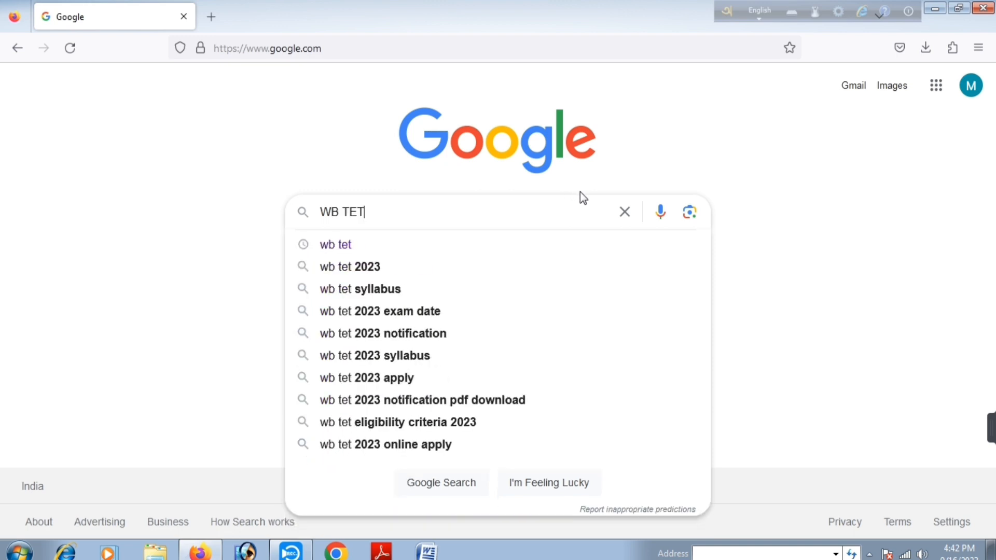
click(350, 244)
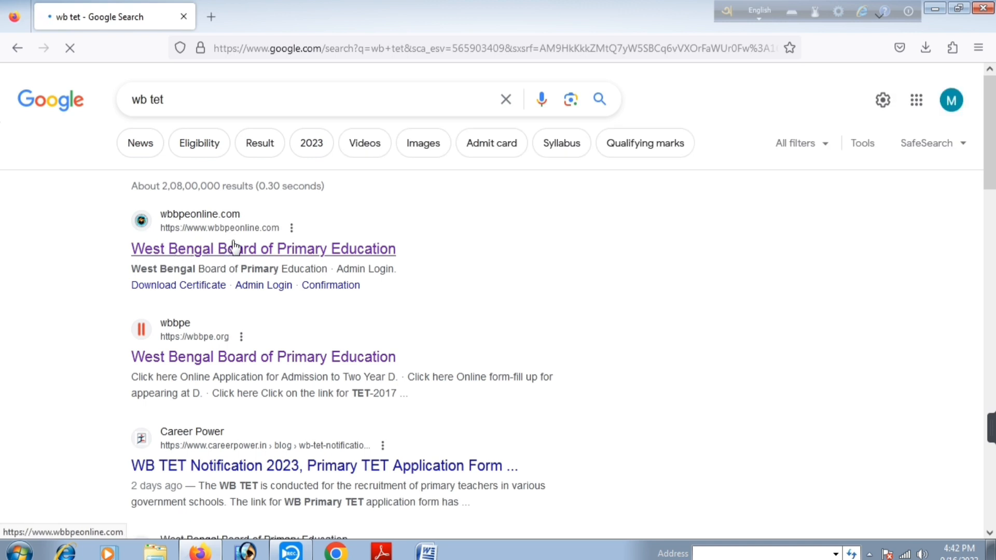
click(273, 252)
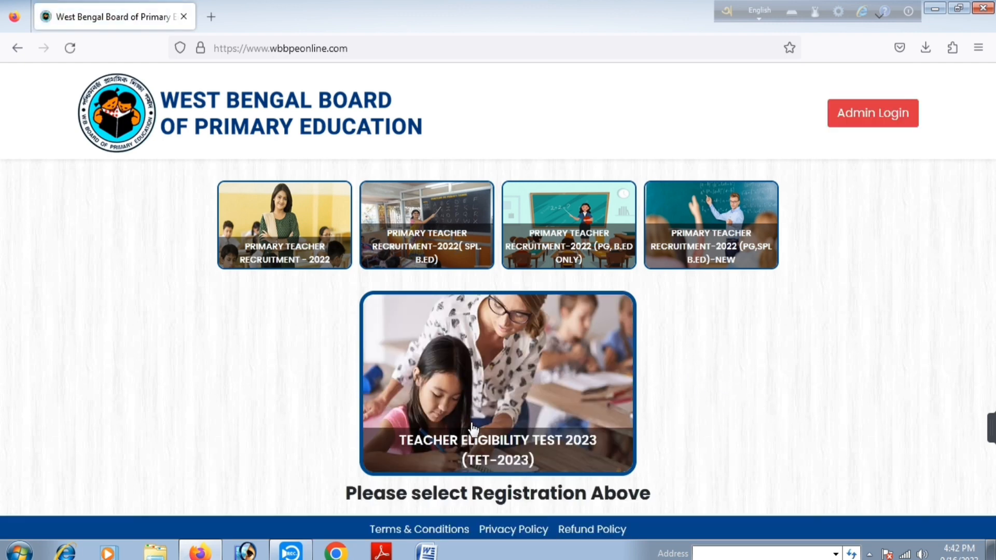
Open TEACHER ELIGIBILITY TEST 2023 and start the 'Application for TEACHER ELIGIBILITY TEST 2023 (TET-2023)'
click(484, 461)
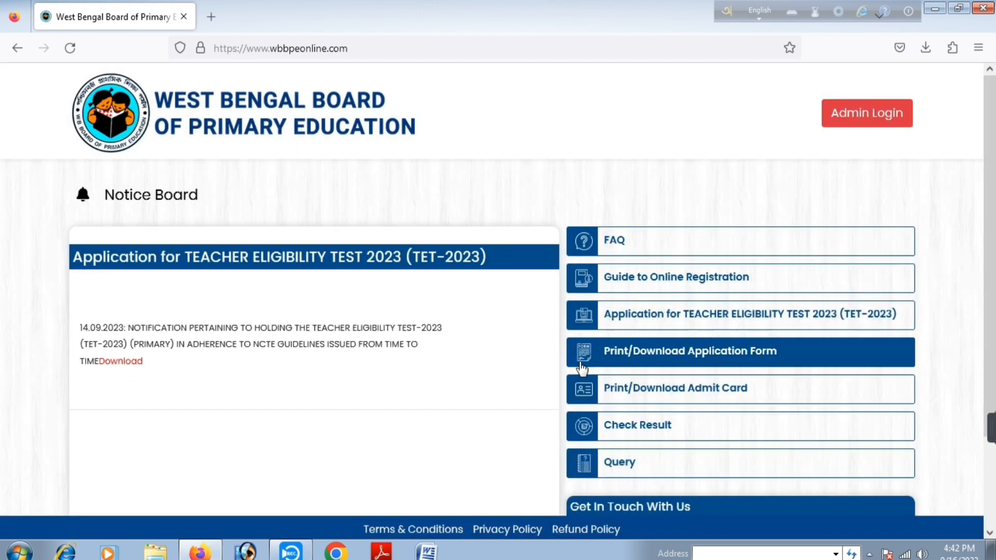
click(728, 317)
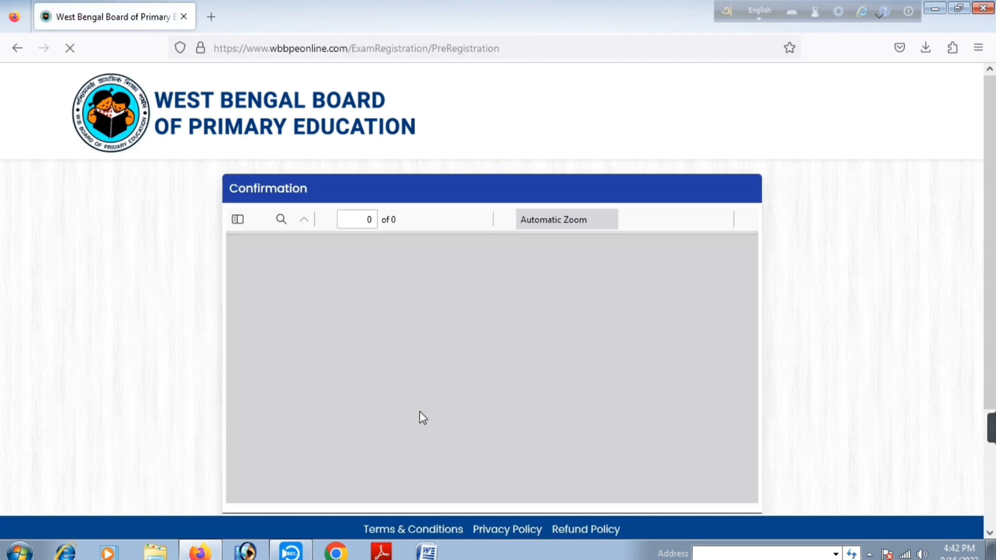
Enter the applicant's email and mobile number and request a one-time code
scroll(453, 402, down, 3)
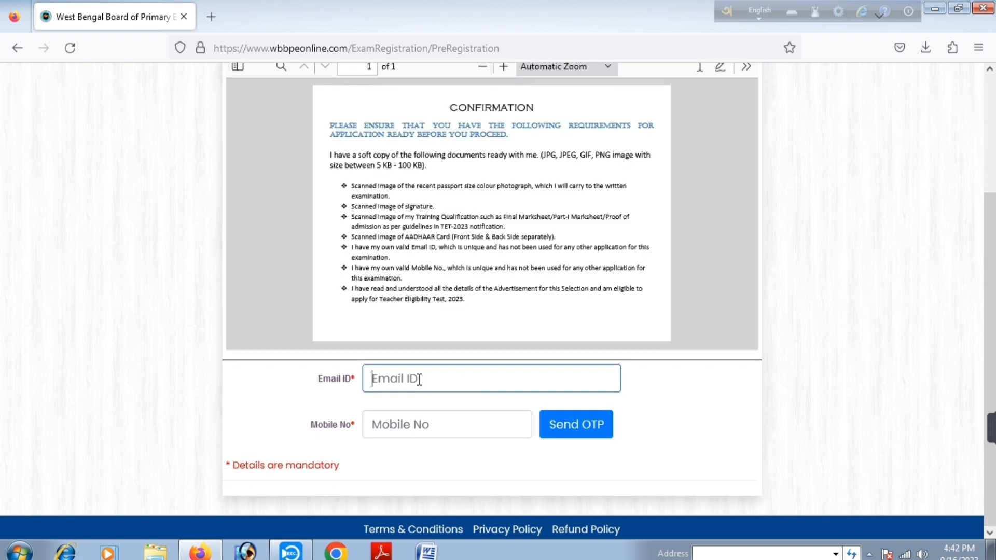
text(sh)
text(.com)
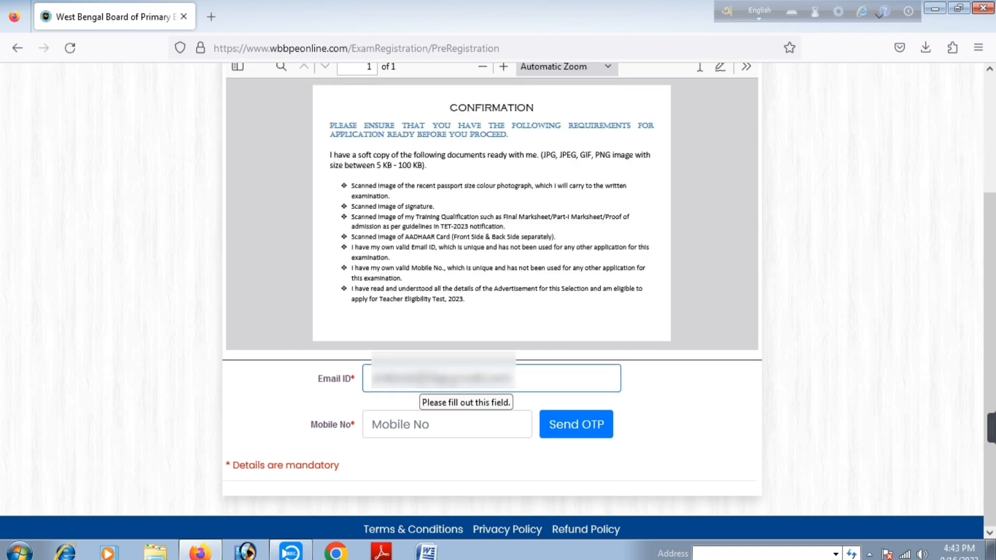
click(414, 429)
text(*)
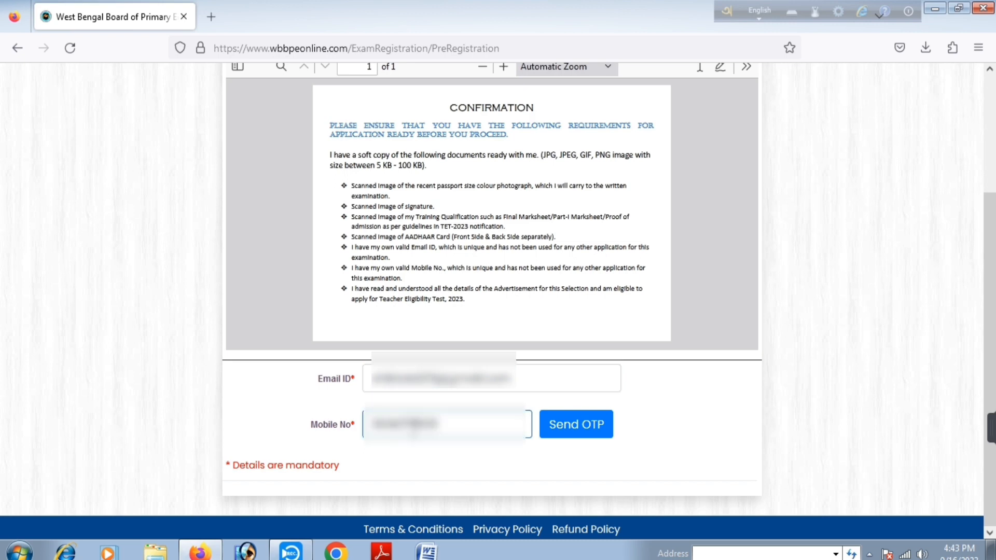
click(561, 434)
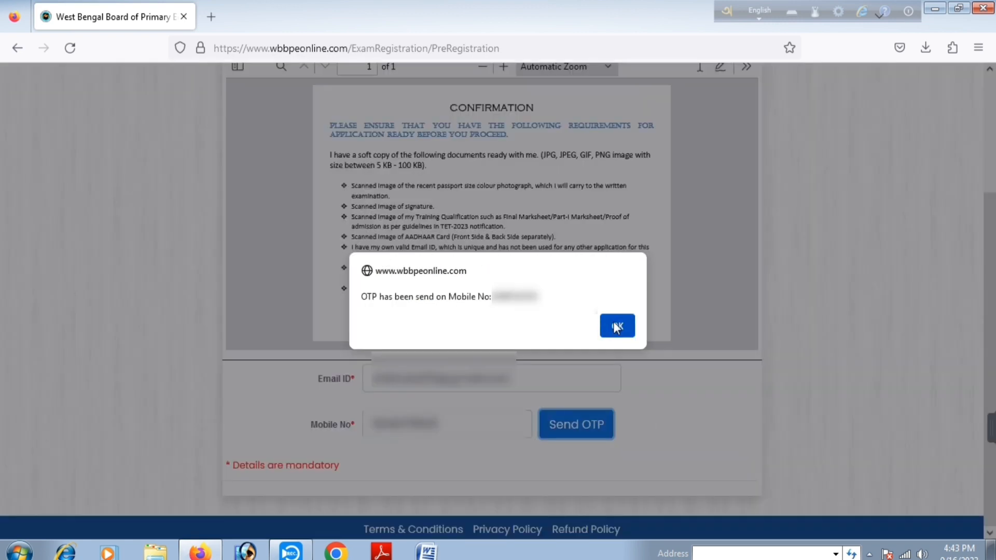
click(616, 327)
Enter the received one-time code and submit the pre-registration confirmation
scroll(451, 472, down, 1)
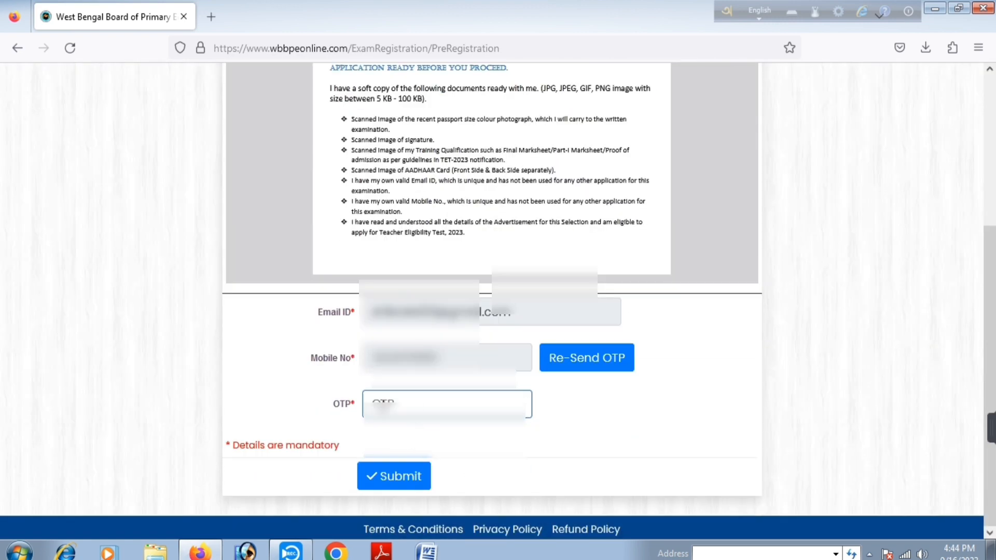
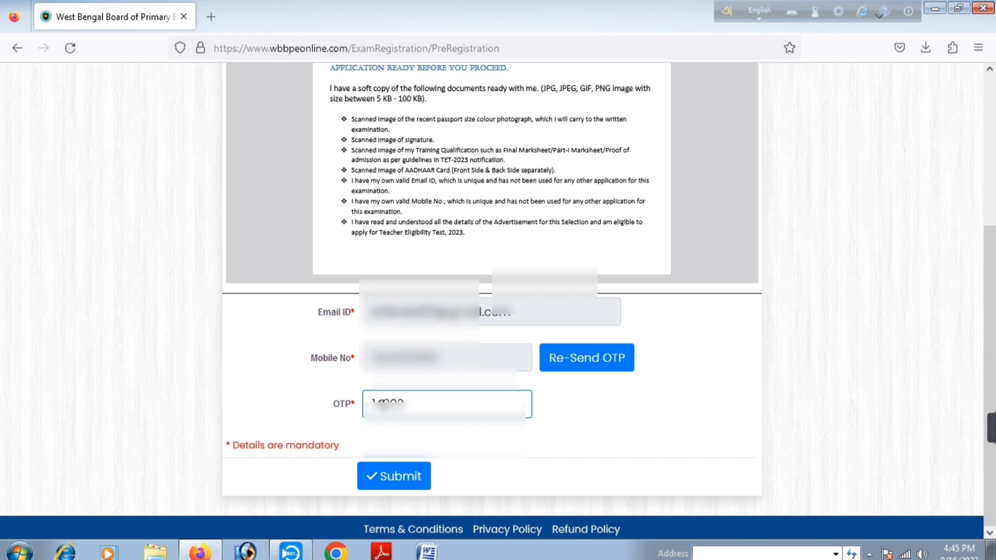
click(390, 477)
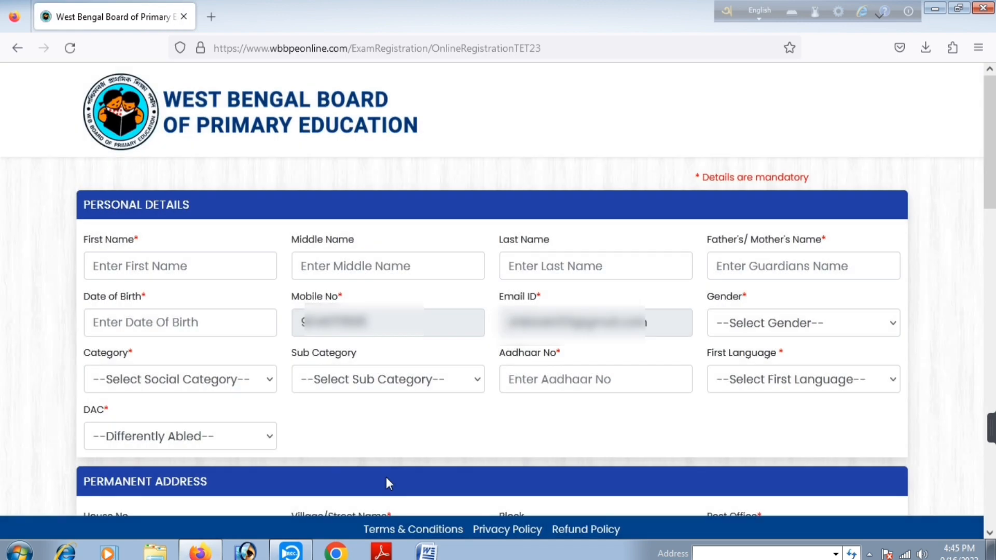
Enter the applicant's first name, last name, parent's name and date of birth
click(138, 272)
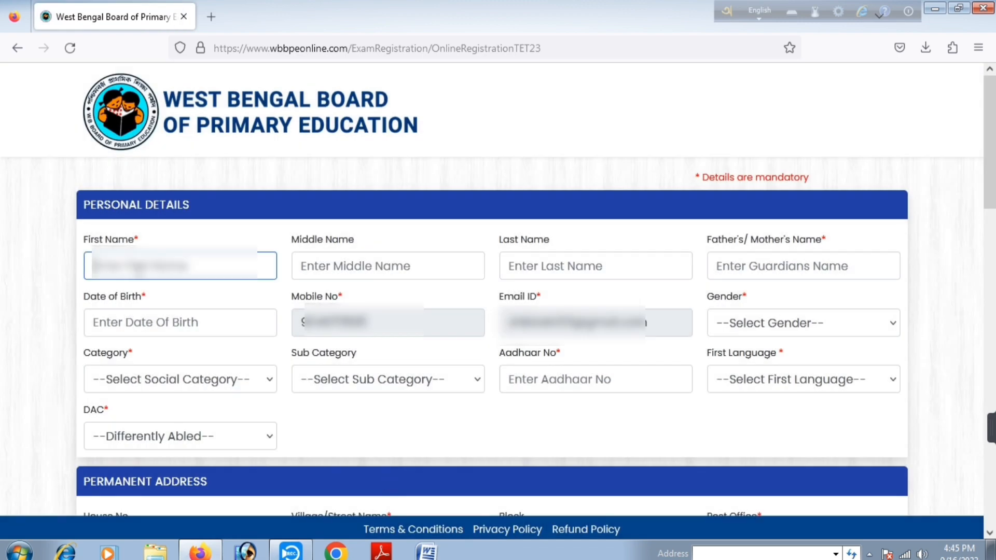
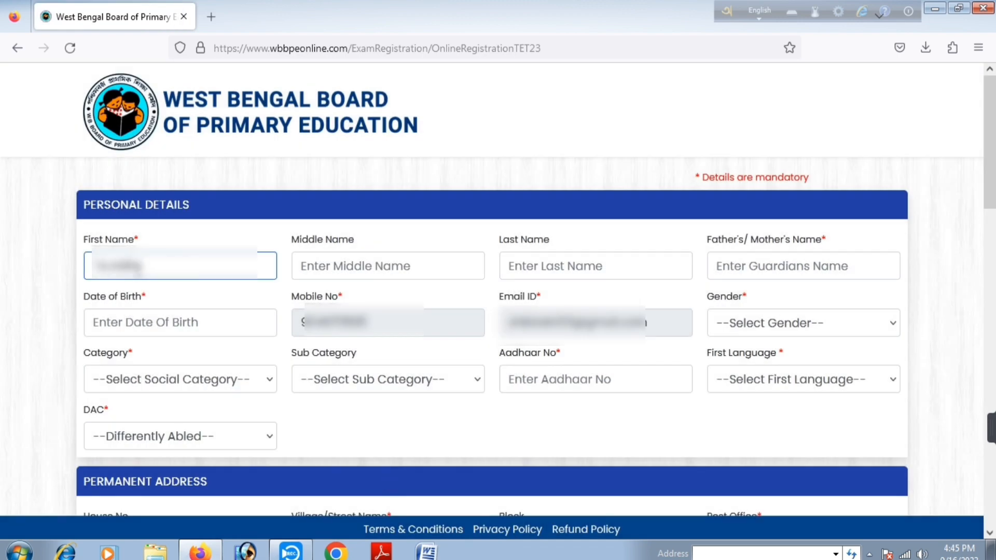
key(Tab)
key(Tab)
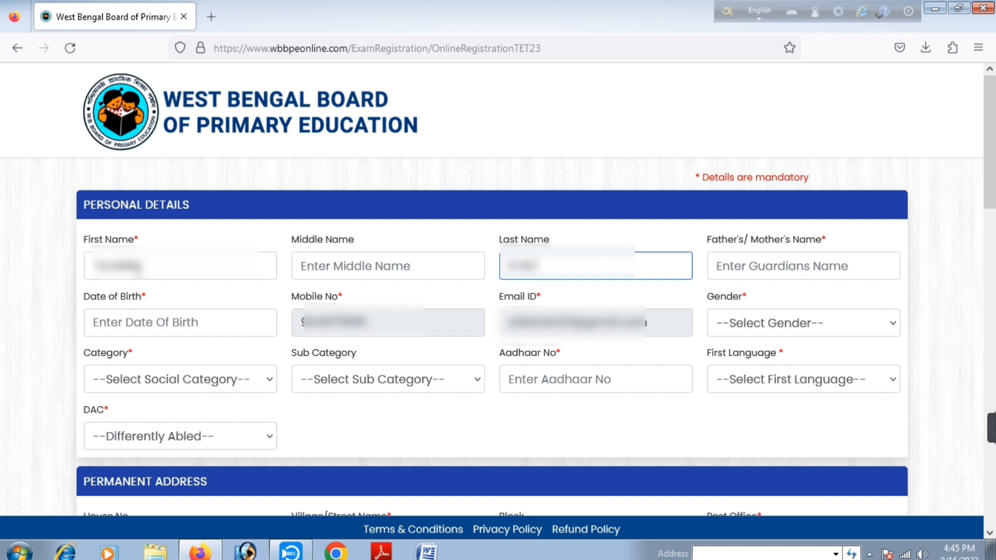
key(Tab)
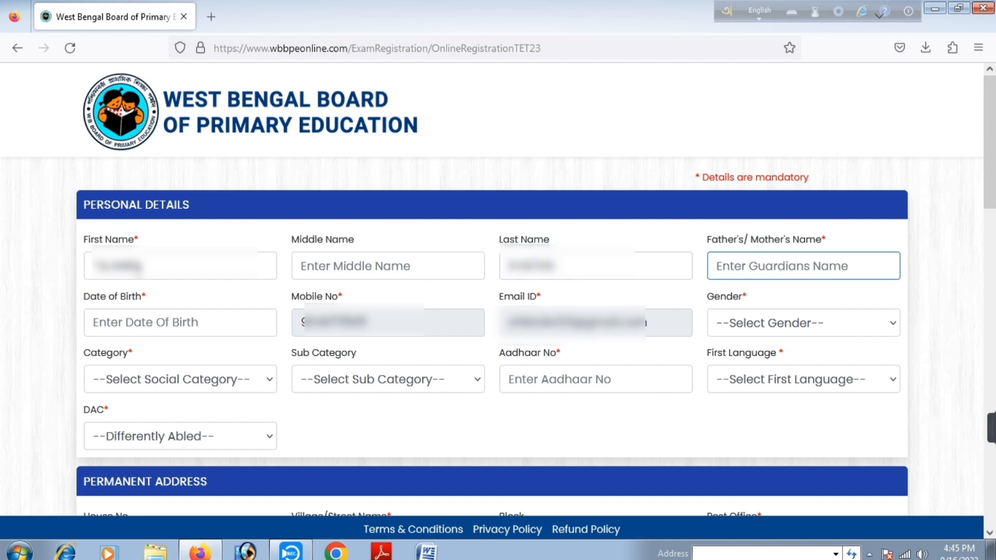
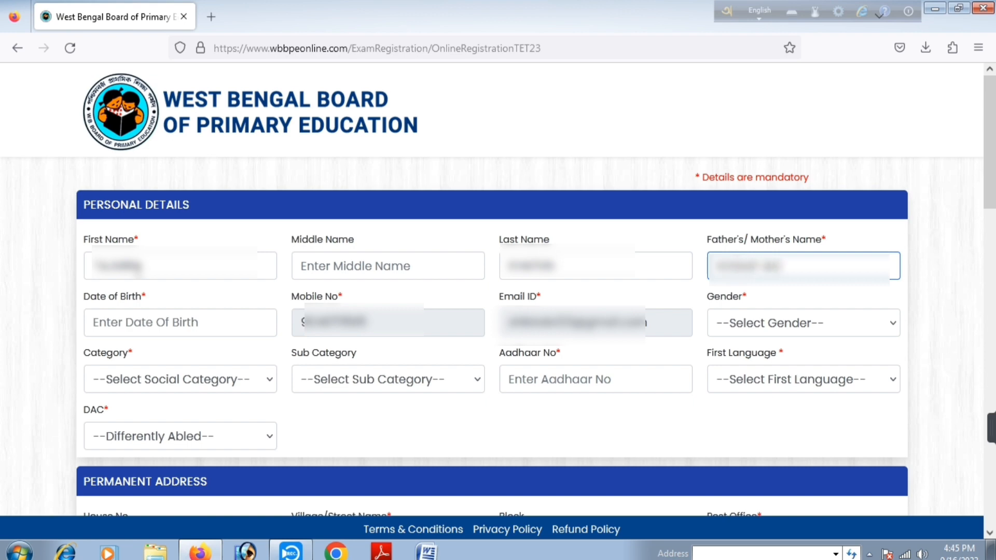
click(127, 326)
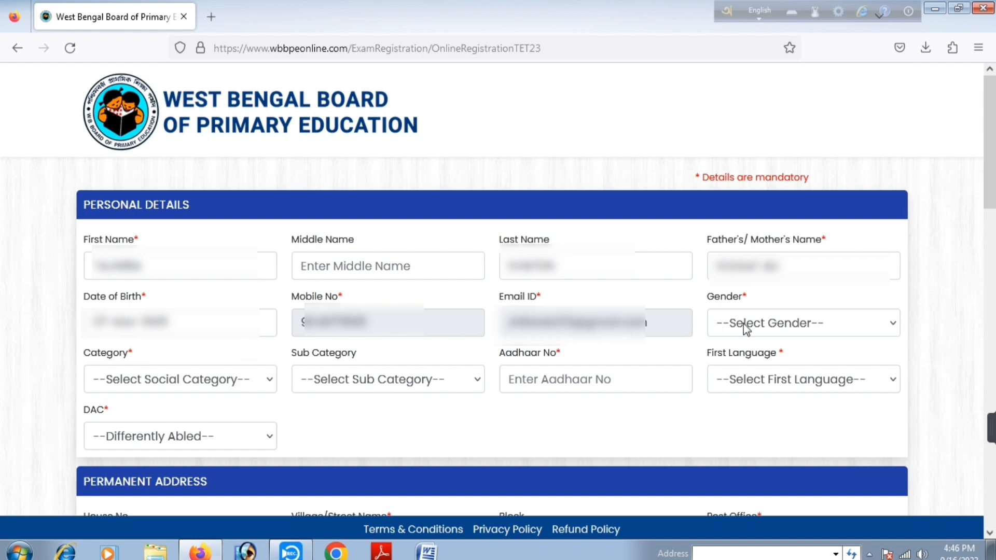
Set gender to FEMALE and category to OBC-A, leaving sub category unset
click(760, 332)
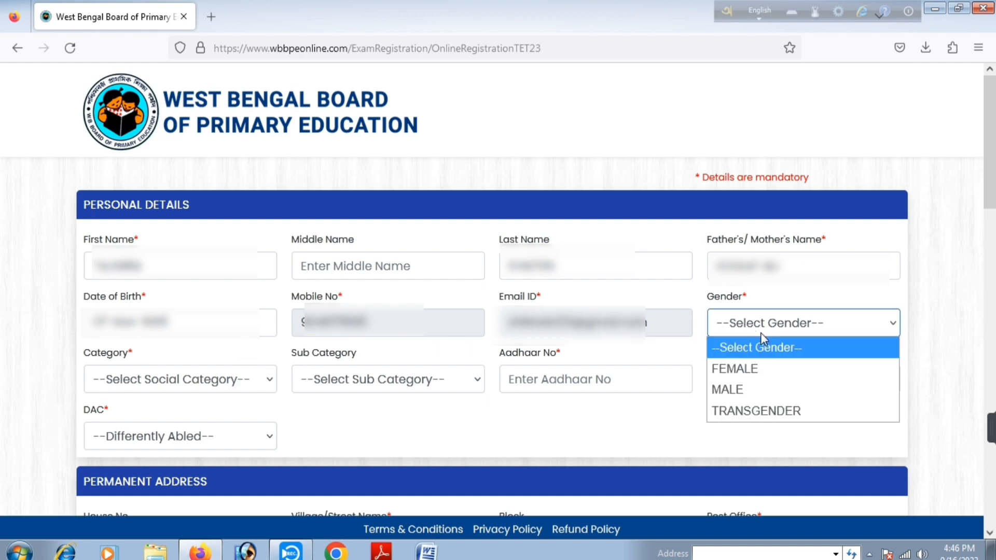
click(741, 369)
click(158, 381)
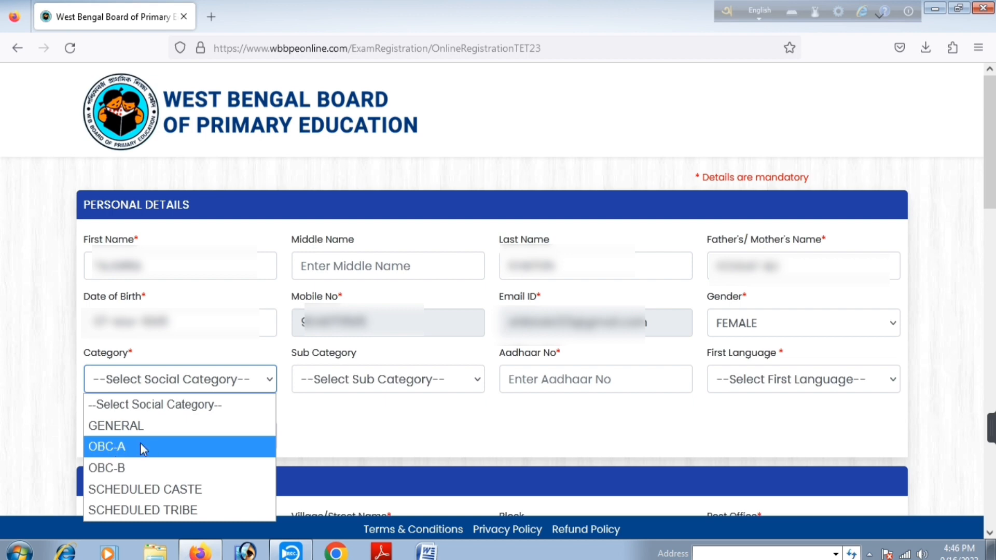
click(120, 448)
click(397, 388)
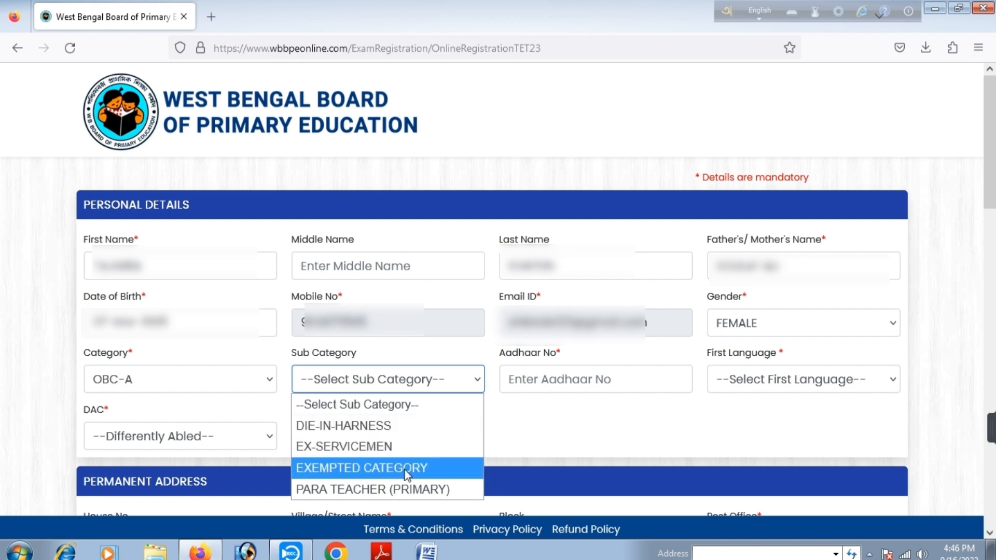
click(512, 444)
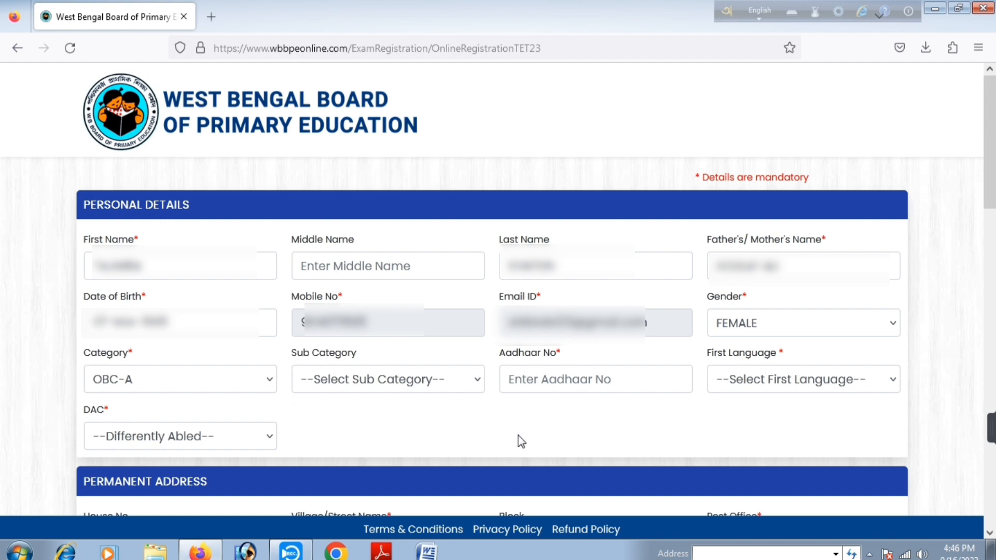
Enter the Aadhaar number, choose BENGALI as first language and NO for DAC
click(535, 377)
text(123456789012)
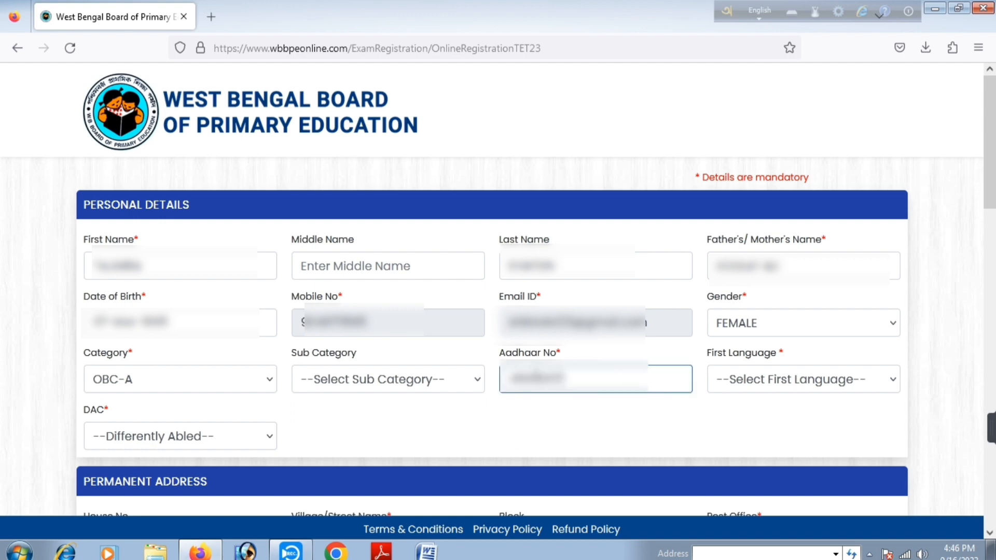
click(749, 390)
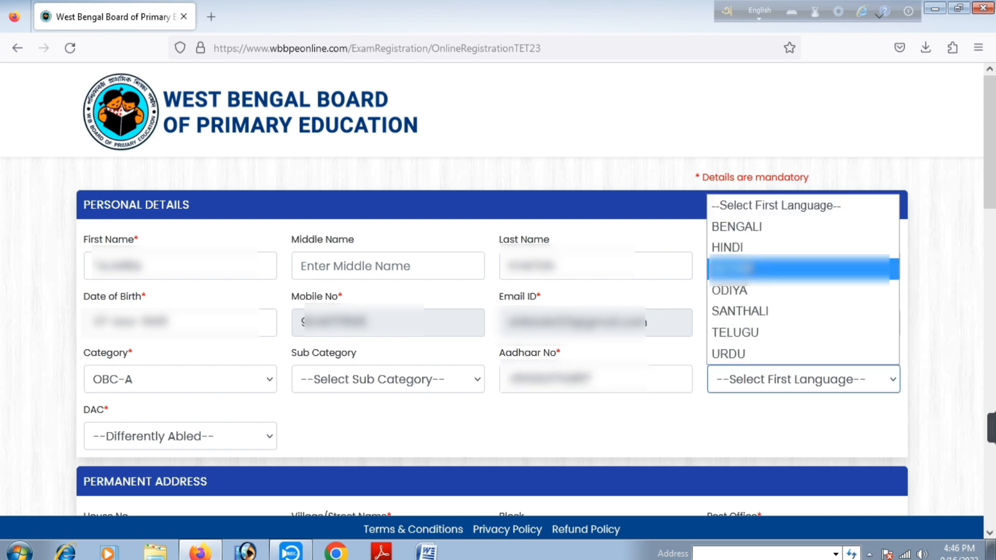
click(743, 230)
click(673, 422)
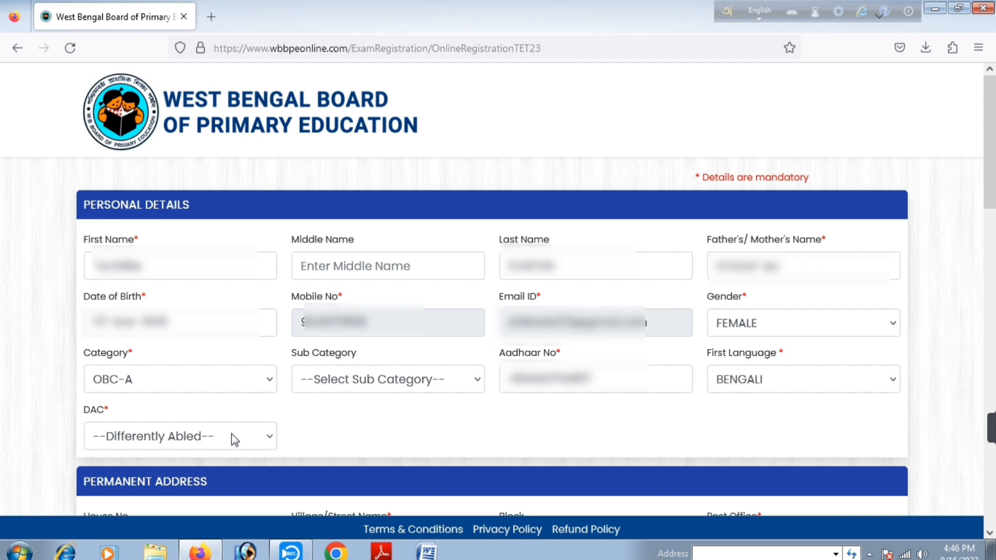
click(190, 437)
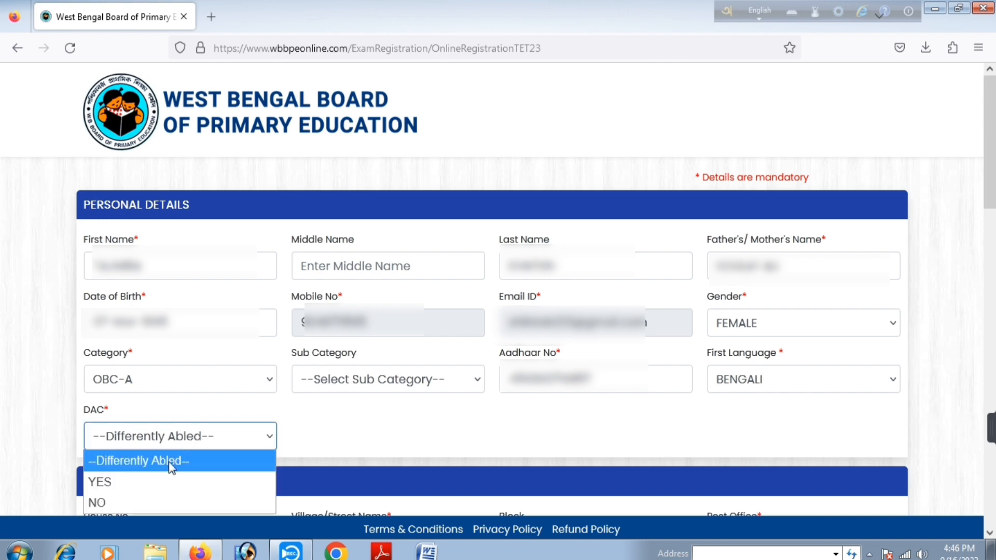
click(119, 502)
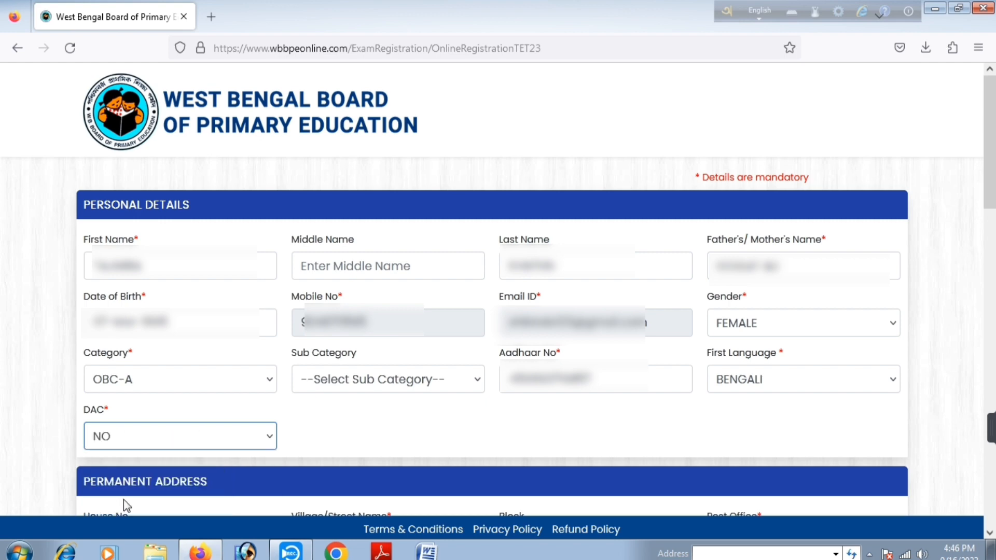
click(371, 454)
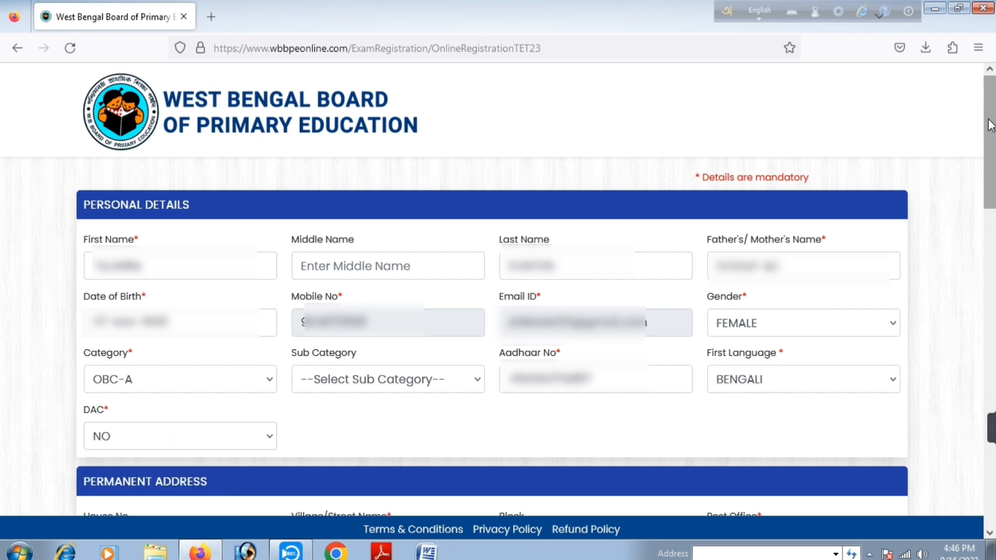
drag(989, 125, 983, 248)
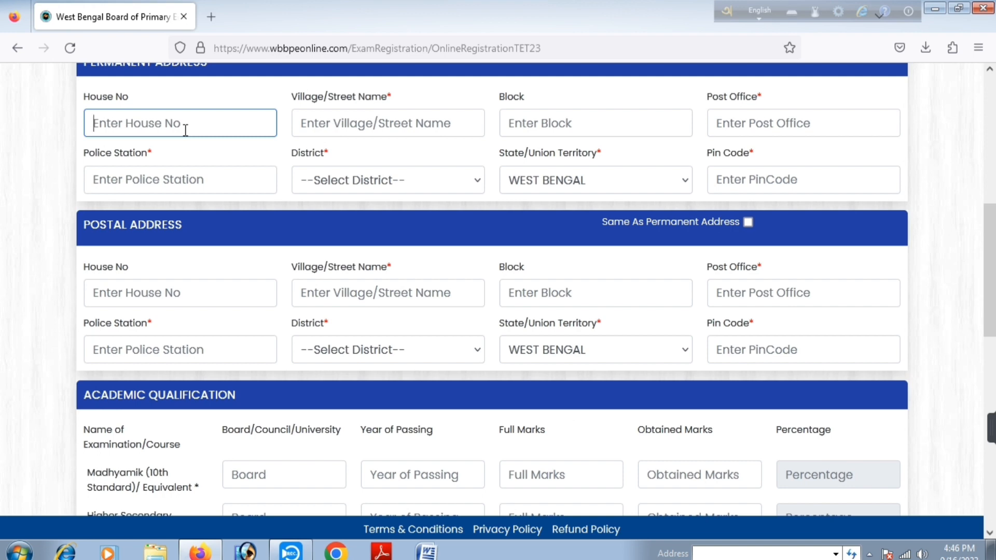
Fill in the permanent address's house number, village, block, post office and police station
text(N0)
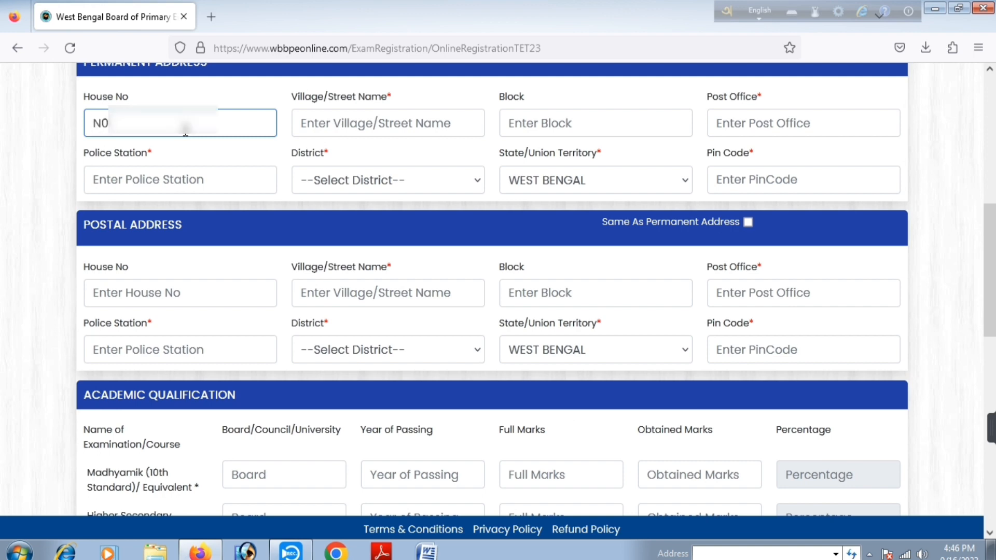
key(Tab)
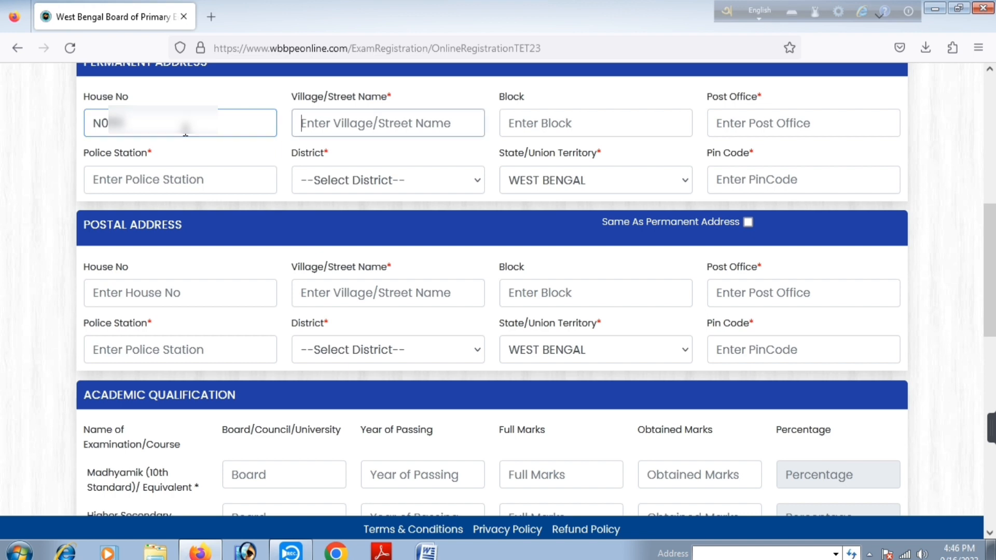
text(villagevillage)
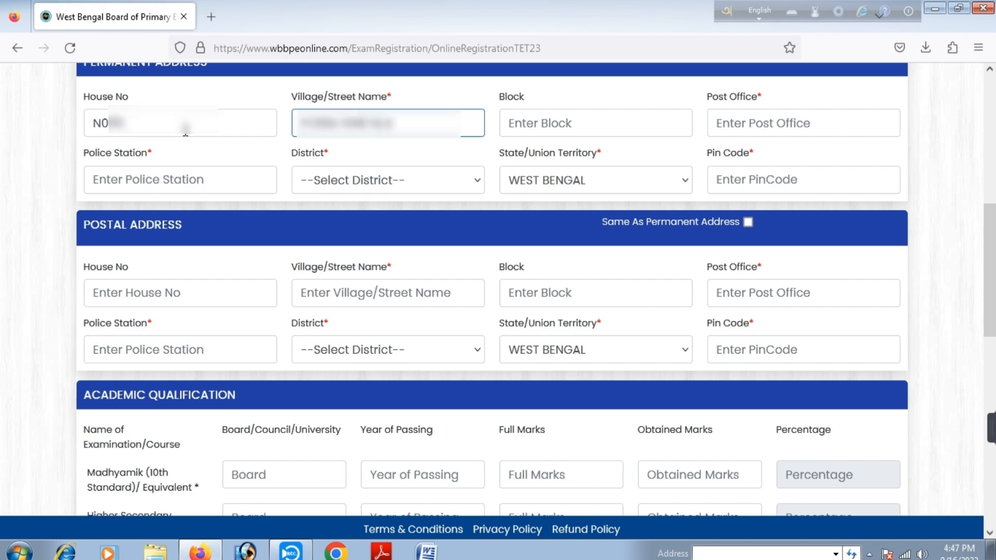
key(Tab)
text(block)
key(Tab)
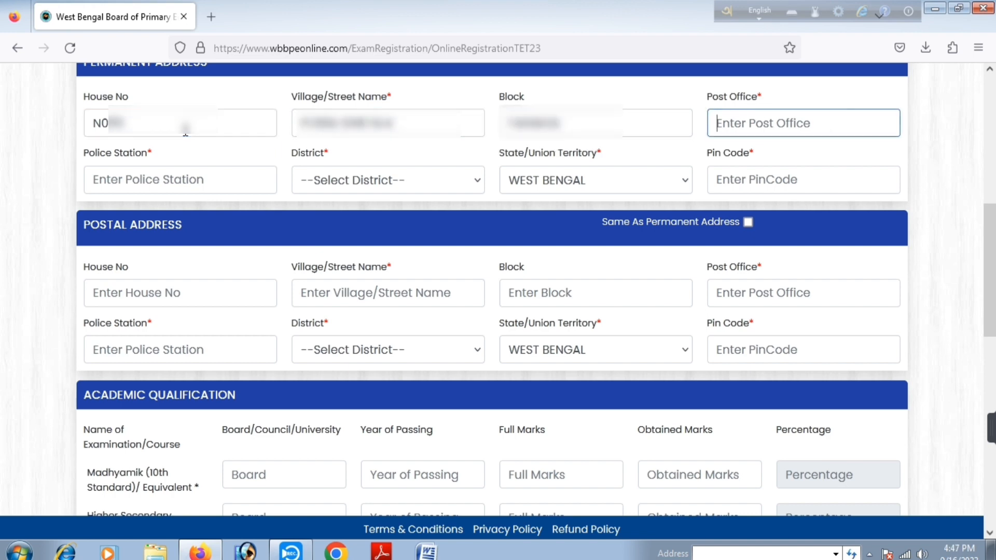
text(postoffice)
key(Tab)
text(policestation)
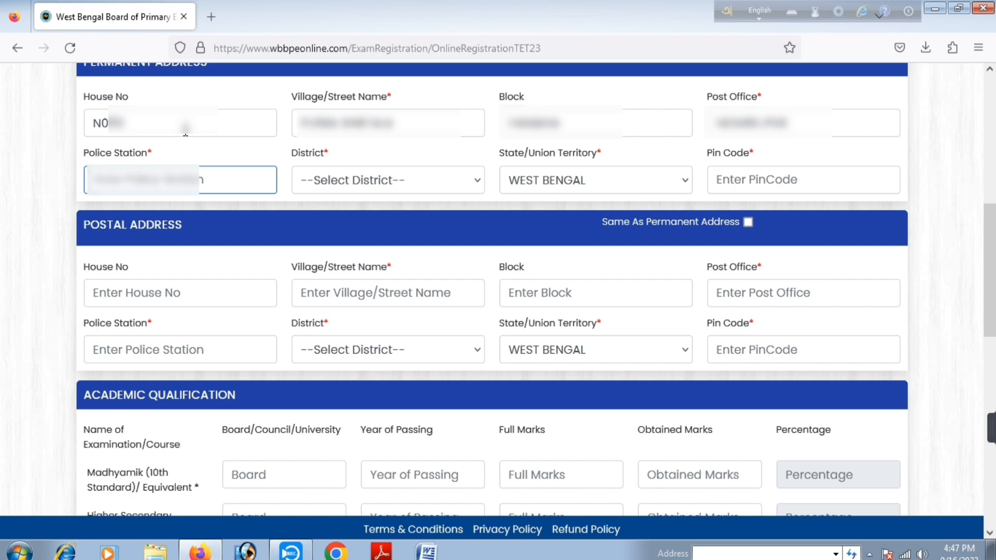
key(Tab)
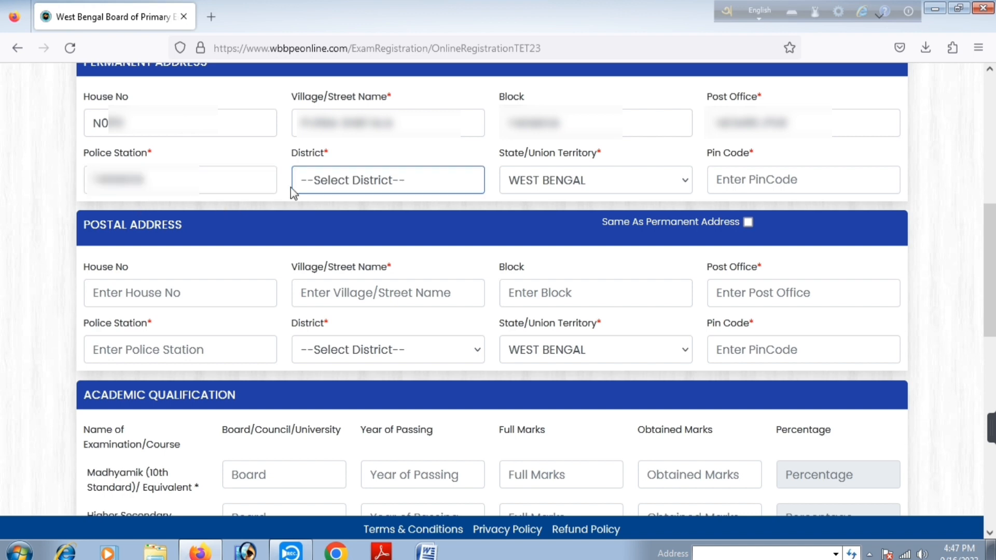
Set district to MURSHIDABAD, enter the pin code, and tick Same As Permanent Address
click(322, 182)
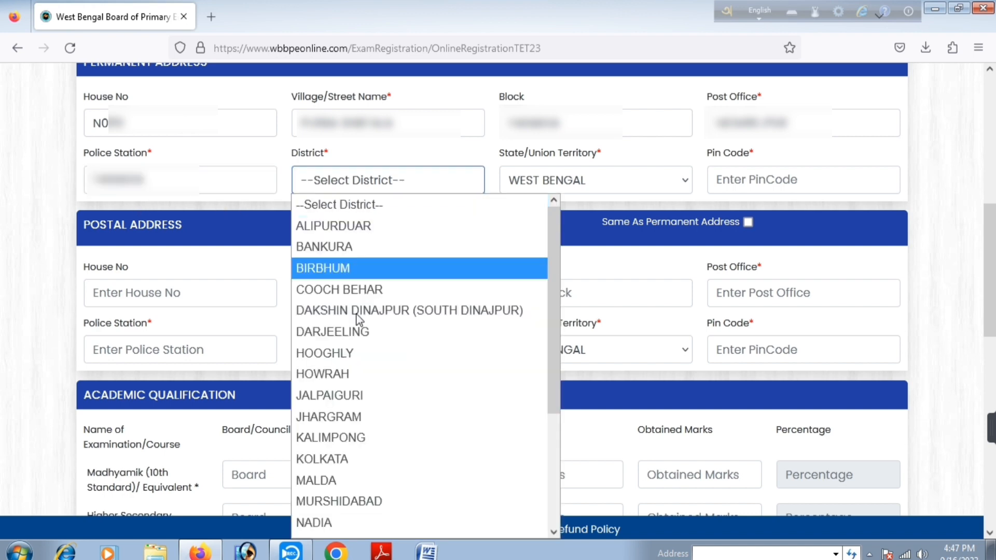
click(352, 501)
click(750, 179)
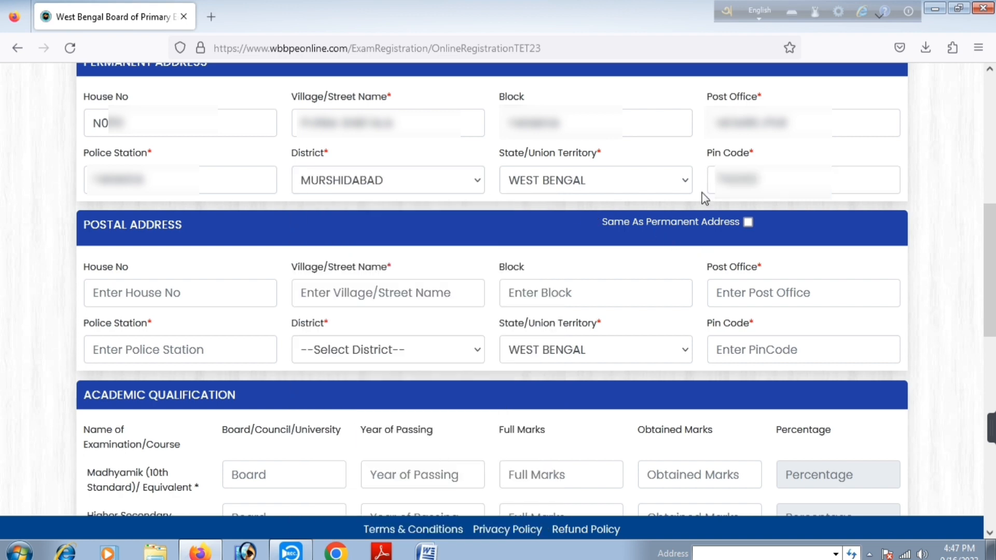
click(748, 221)
click(749, 222)
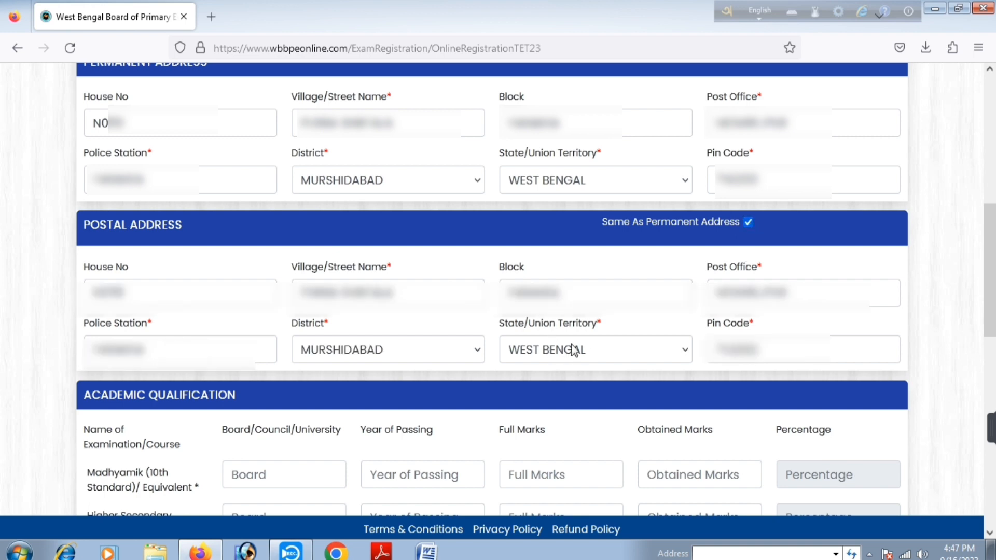
Fill the Madhyamik row: board W.B.B.S.E, year 2012, 550 of 700 marks (78.57%)
scroll(573, 337, down, 4)
scroll(574, 338, down, 2)
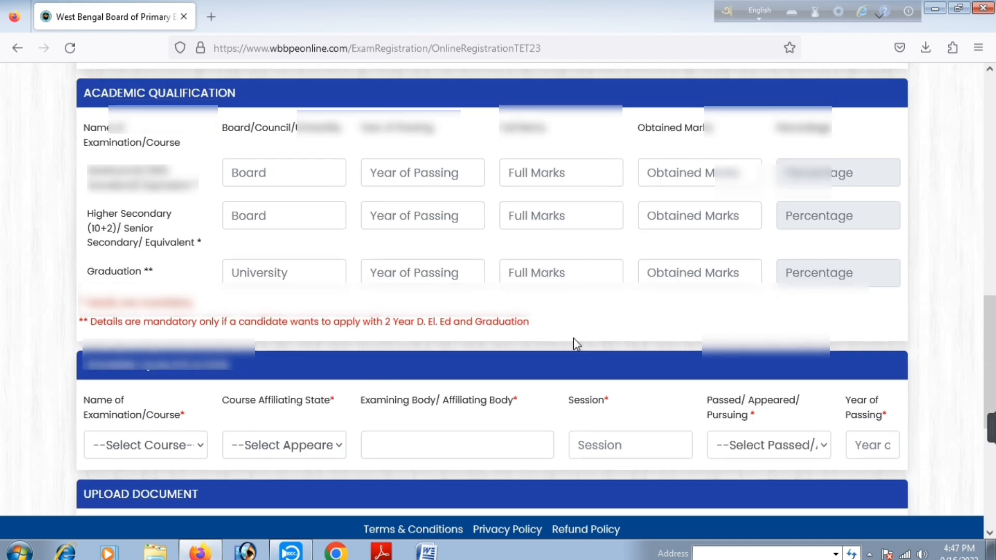
click(255, 182)
text(W)
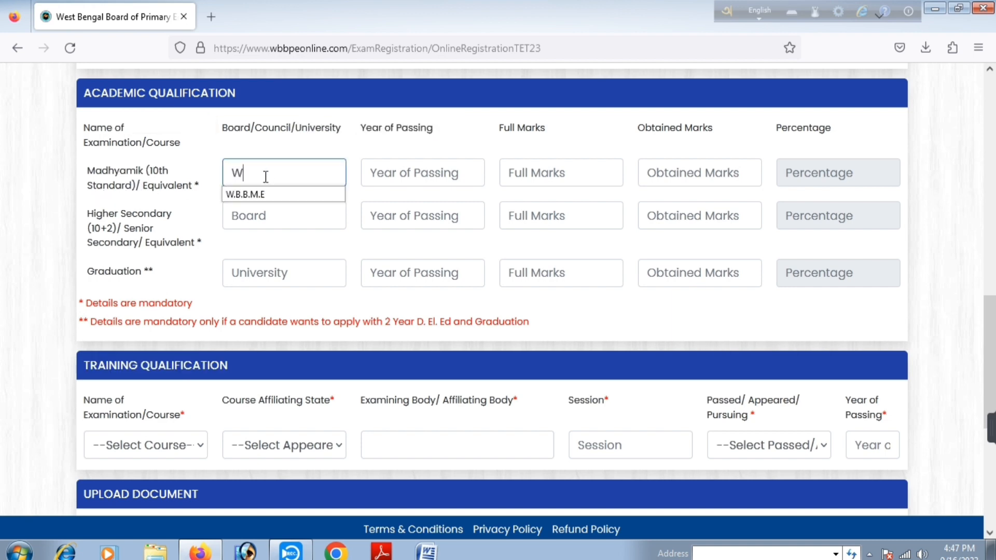
text(.B.B.S.E)
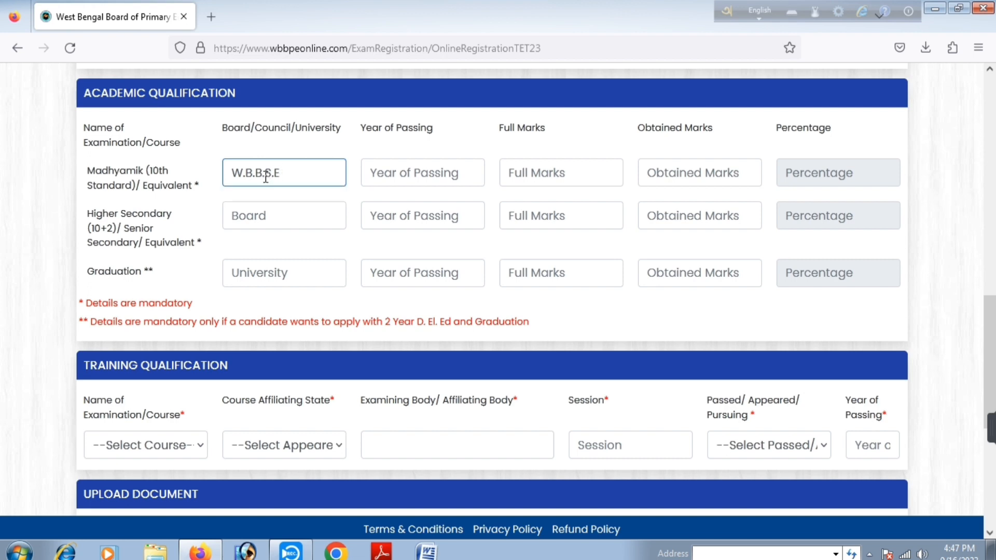
key(Tab)
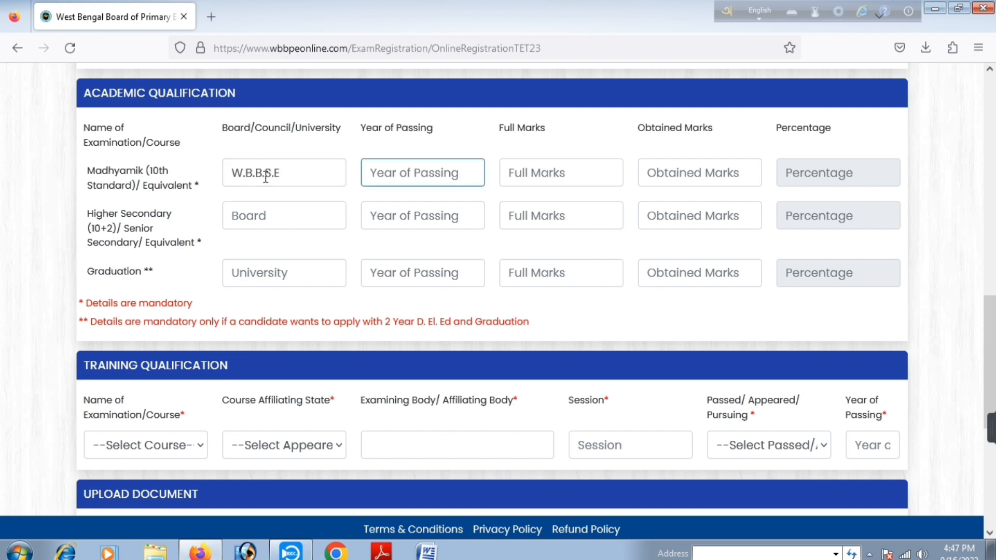
text(2012)
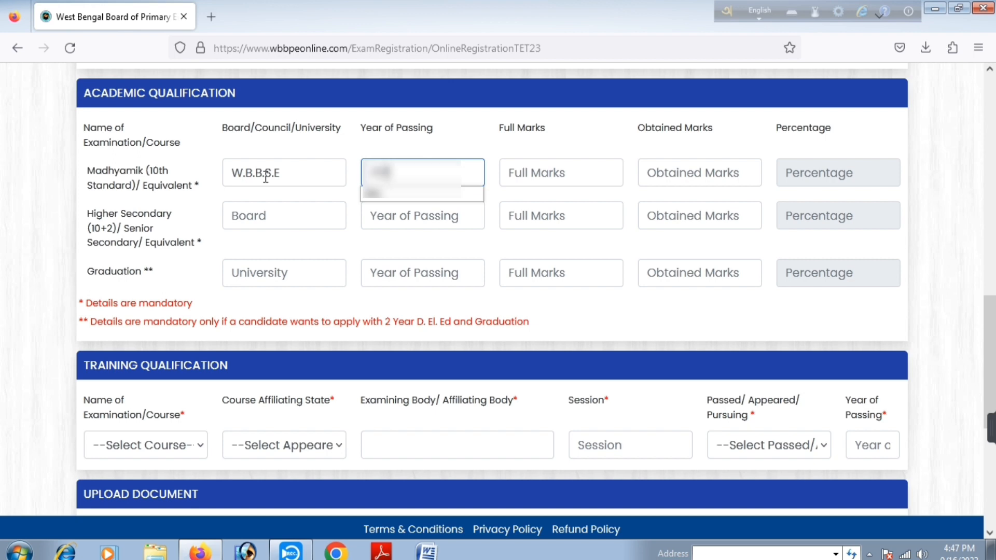
key(Tab)
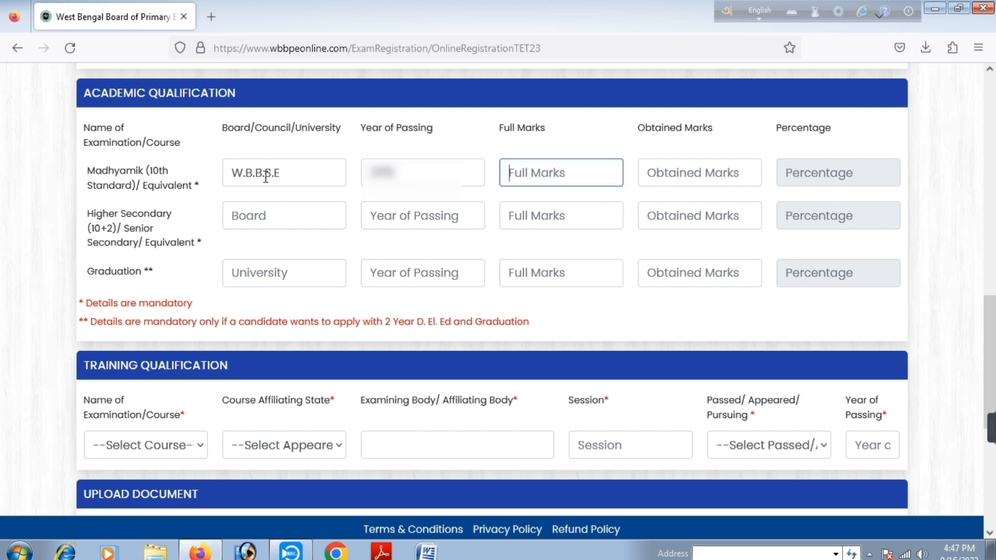
text(700)
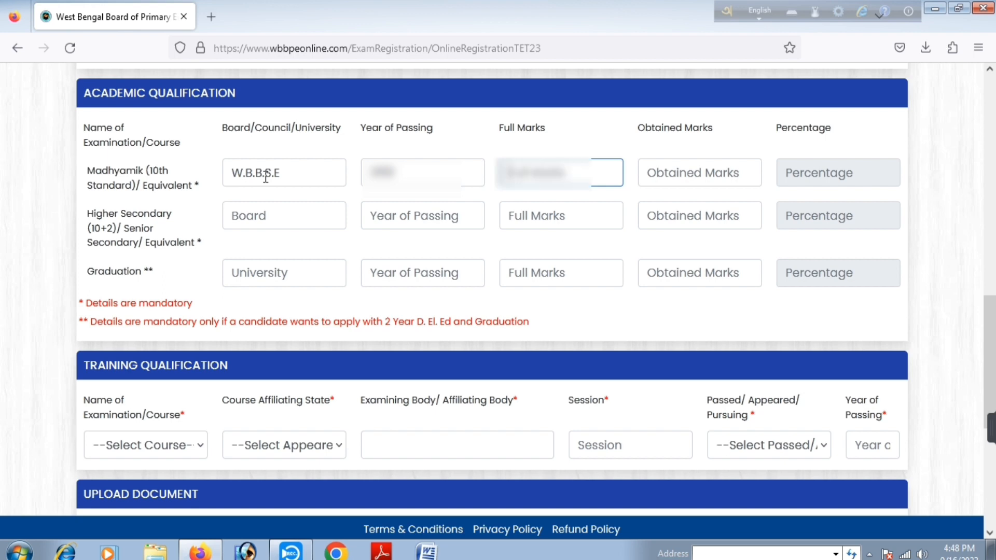
key(Tab)
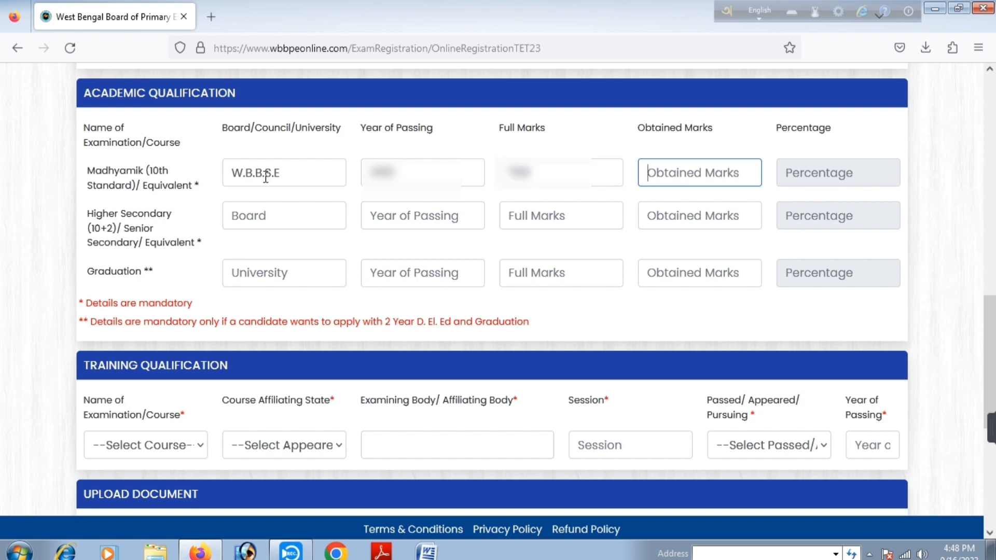
text(550)
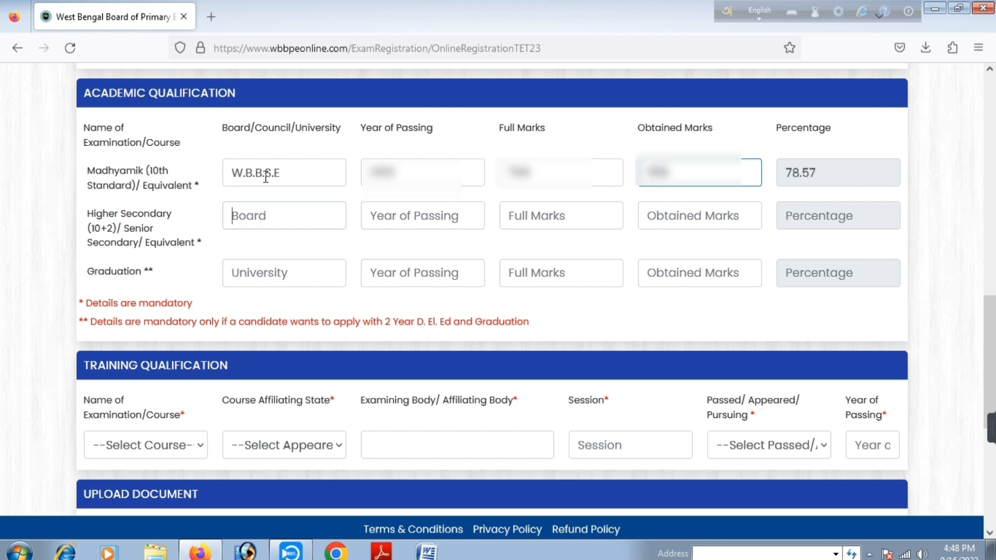
key(Tab)
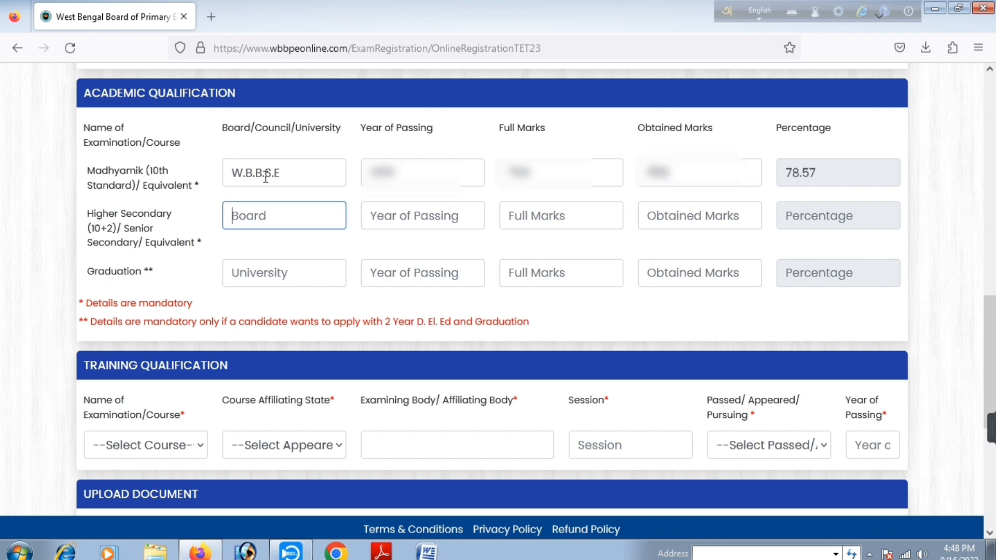
Complete the Higher Secondary row: W.B.C.H.S.E, year 2014, 350 of 500 marks (70.00%)
click(287, 218)
click(274, 237)
click(409, 208)
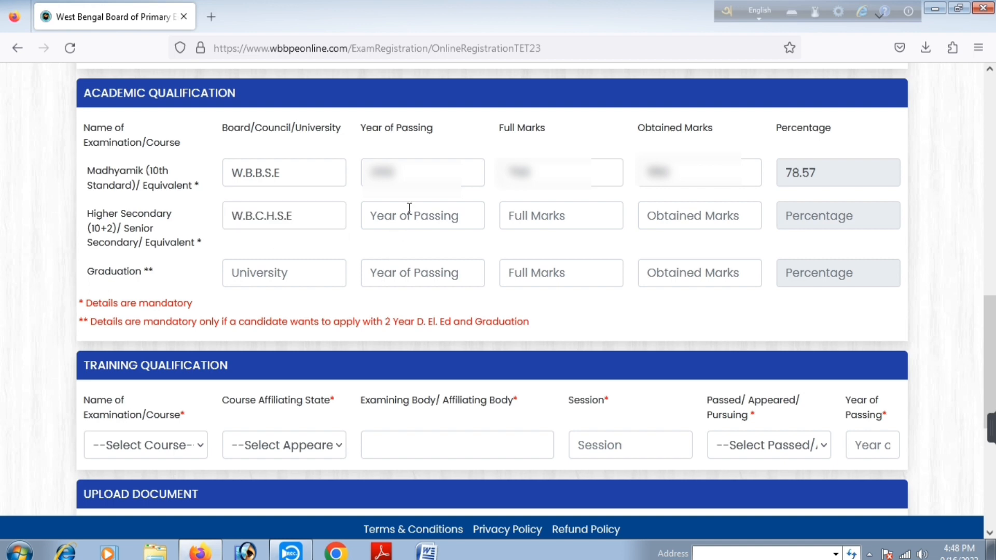
text(2014)
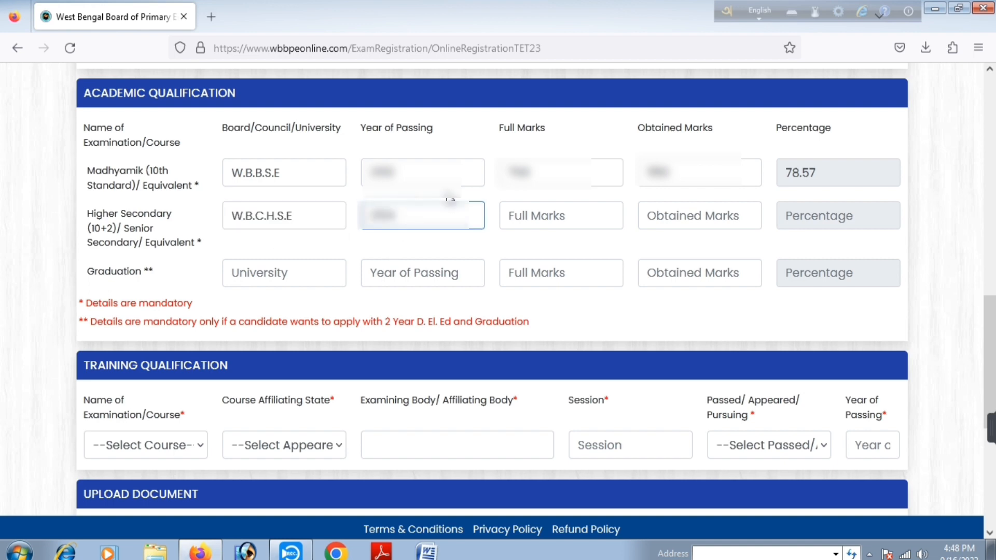
click(532, 208)
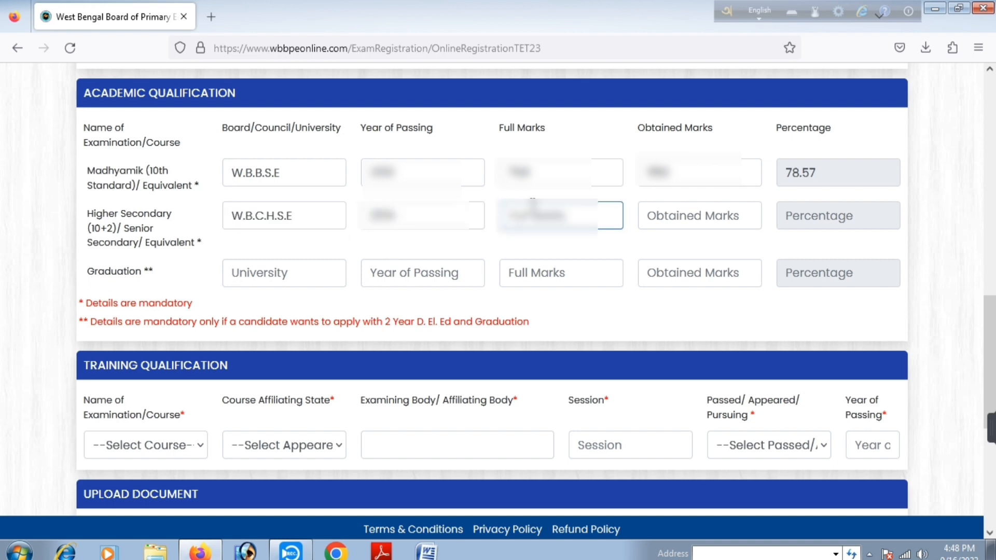
text(500)
key(Tab)
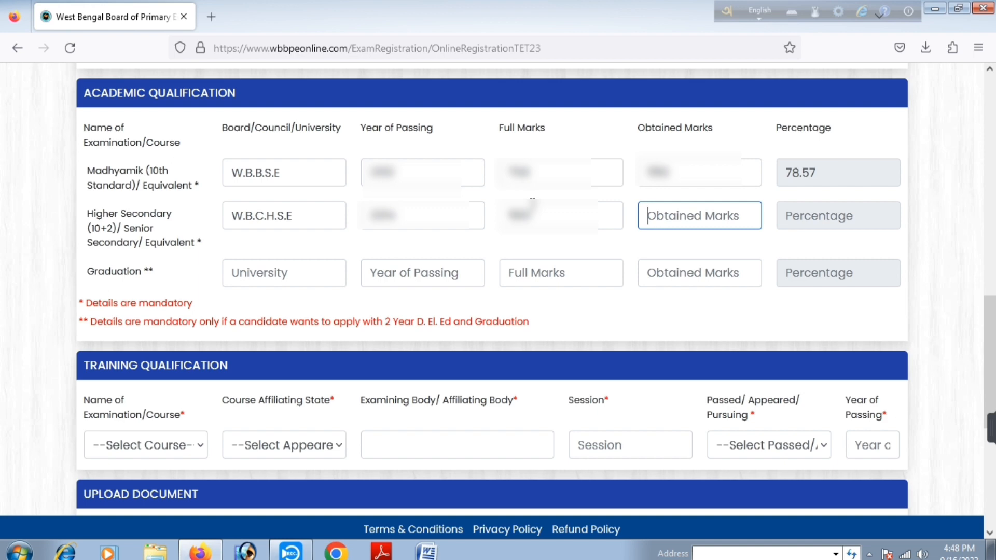
text(350)
key(Tab)
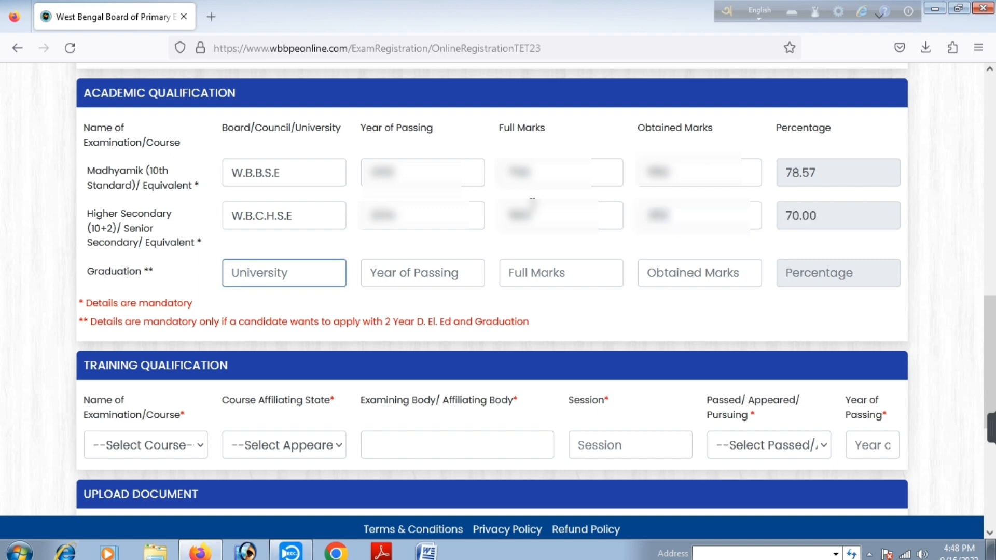
click(578, 243)
Fill the Graduation row: Kalyani university, year 2017, suggested full marks, 800 obtained (50.00%)
click(303, 270)
click(283, 295)
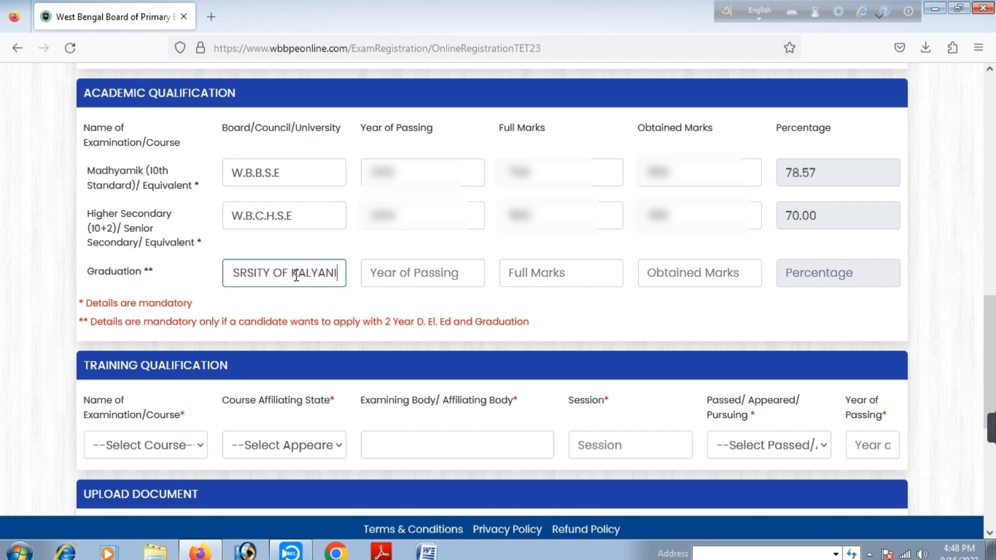
click(384, 277)
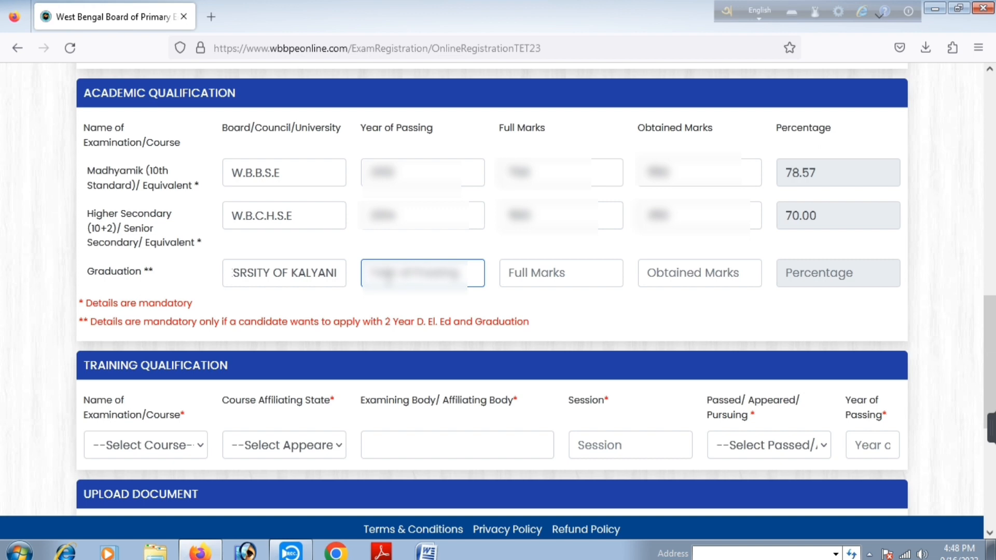
text(2017)
click(536, 270)
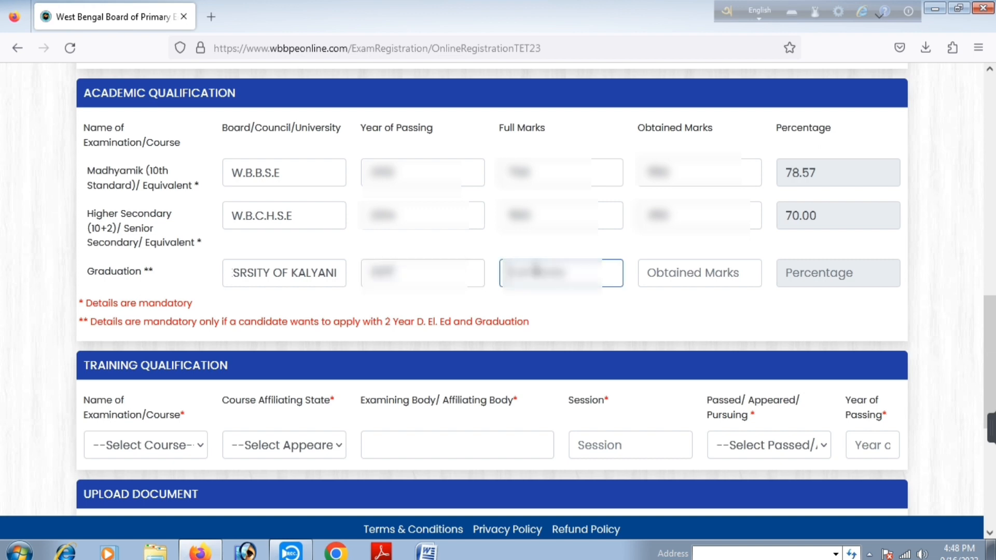
click(536, 271)
click(524, 295)
click(586, 300)
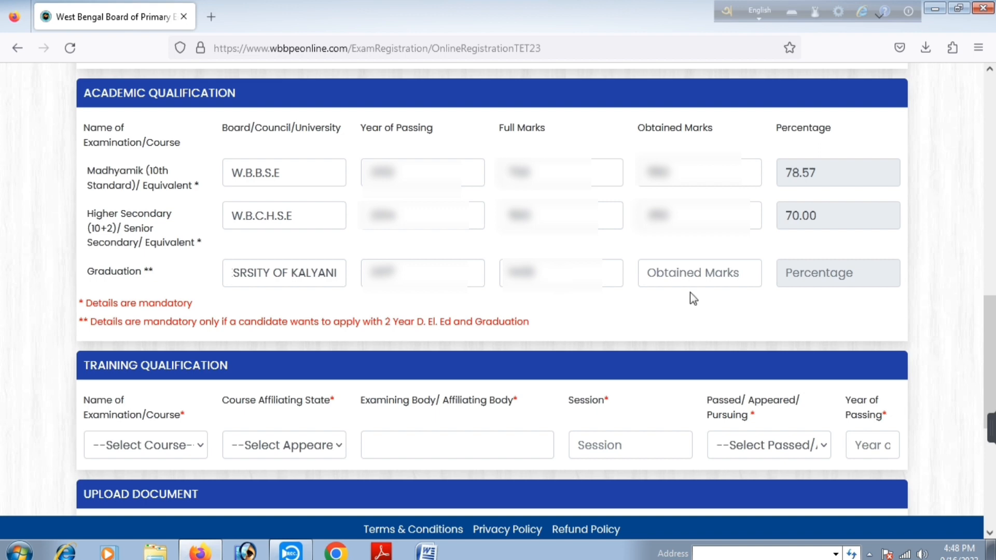
click(691, 279)
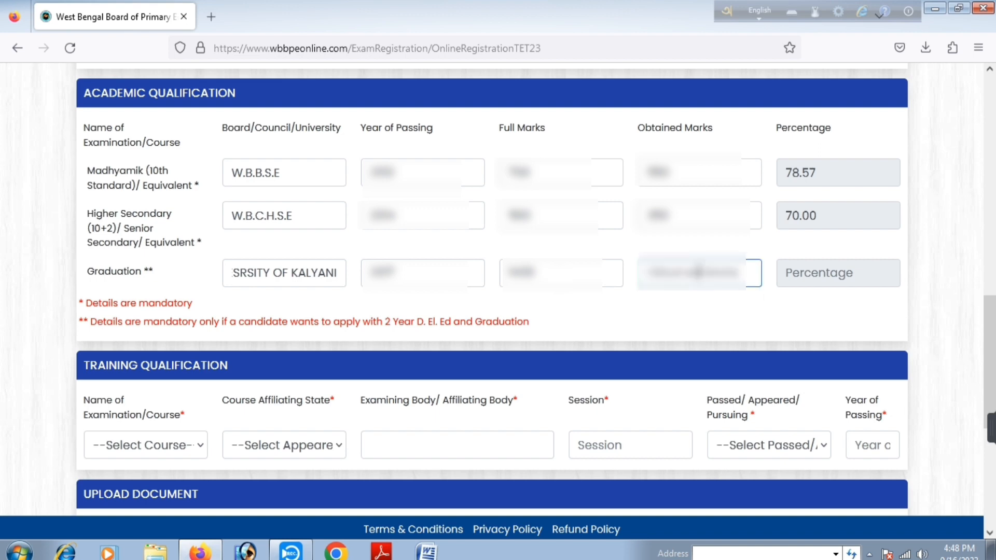
text(800)
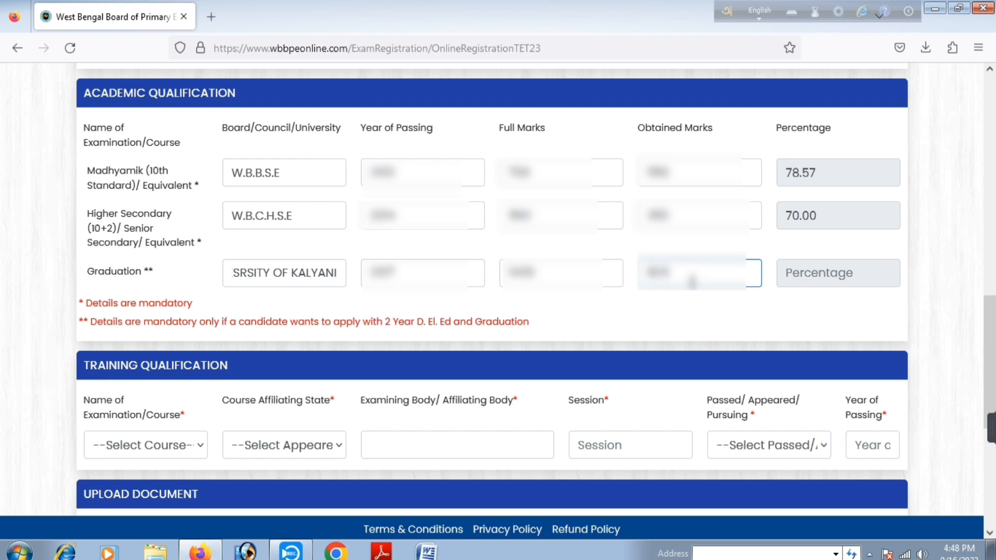
drag(692, 277, 602, 271)
text(800)
click(615, 325)
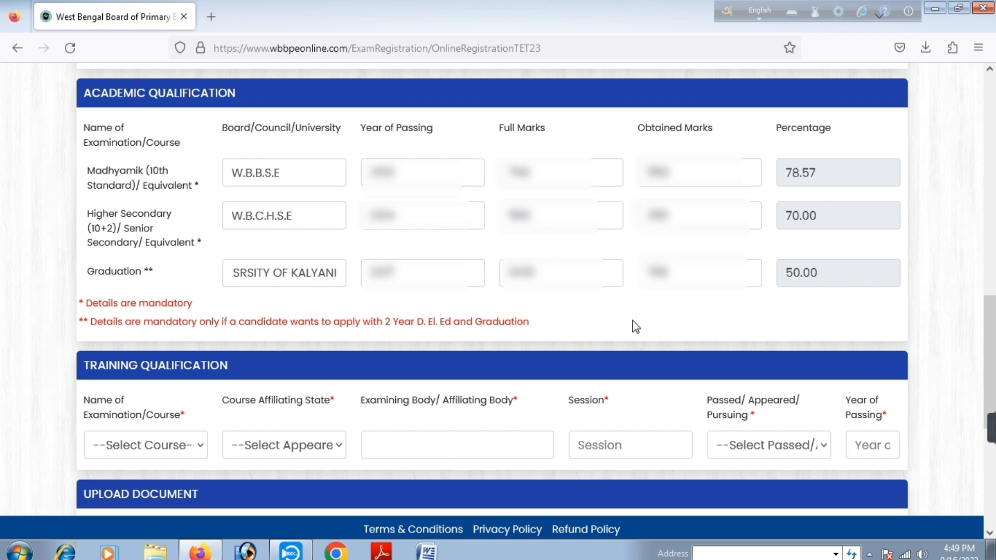
scroll(645, 315, down, 4)
Choose the 2-year D.El.Ed diploma as training course and West Bengal as affiliating state
scroll(595, 296, down, 2)
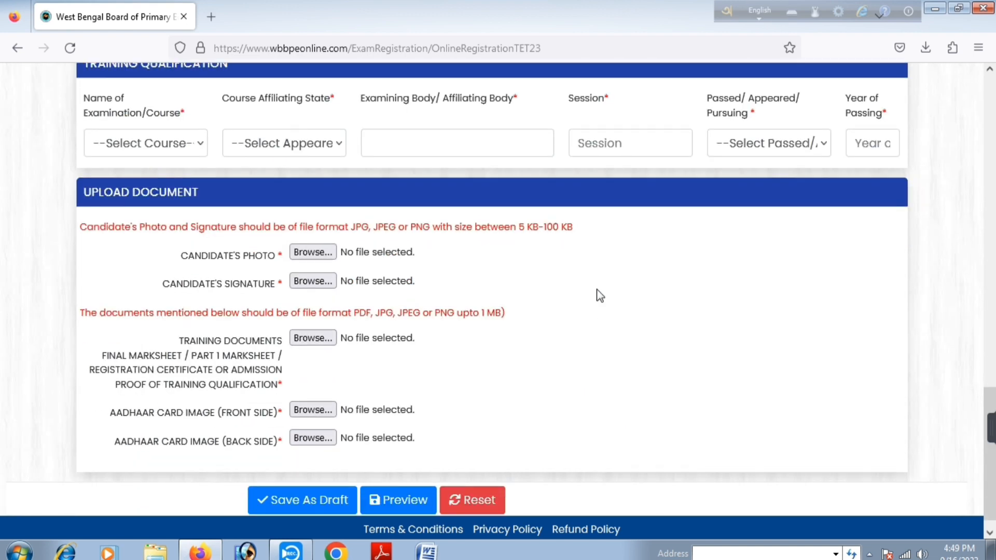
click(154, 148)
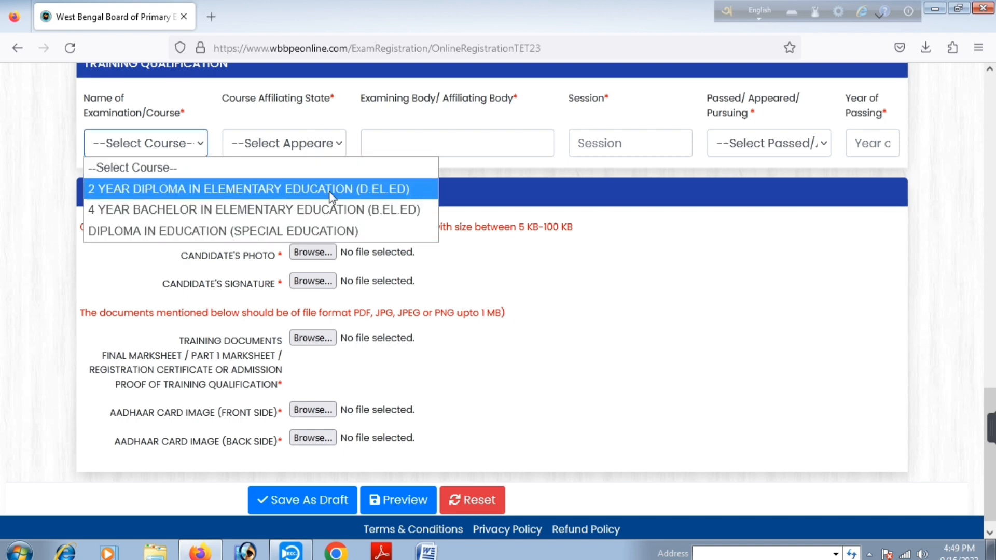
click(226, 192)
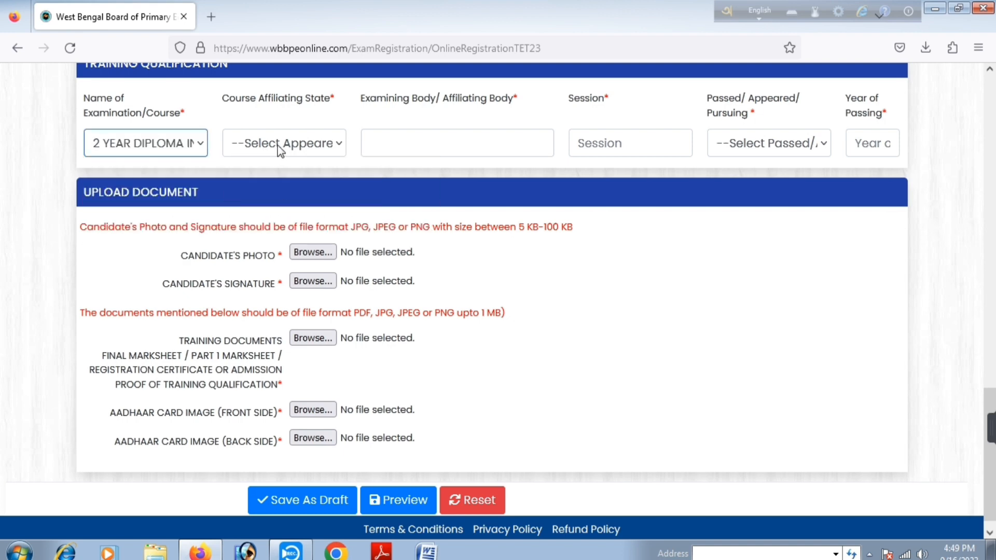
click(279, 146)
scroll(296, 269, down, 6)
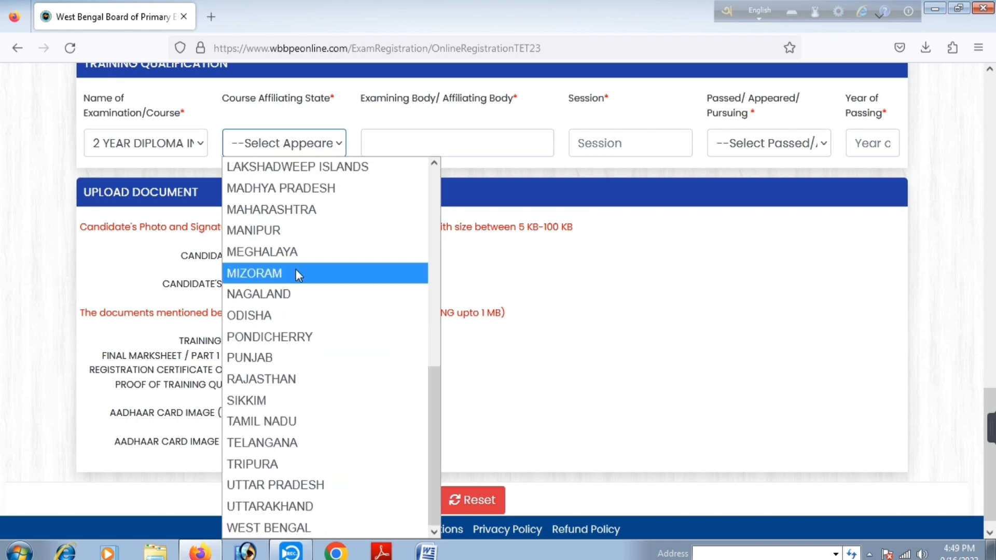
click(289, 528)
Enter N.I.O.S as the examining body, replacing the mistaken WBBPE
click(402, 148)
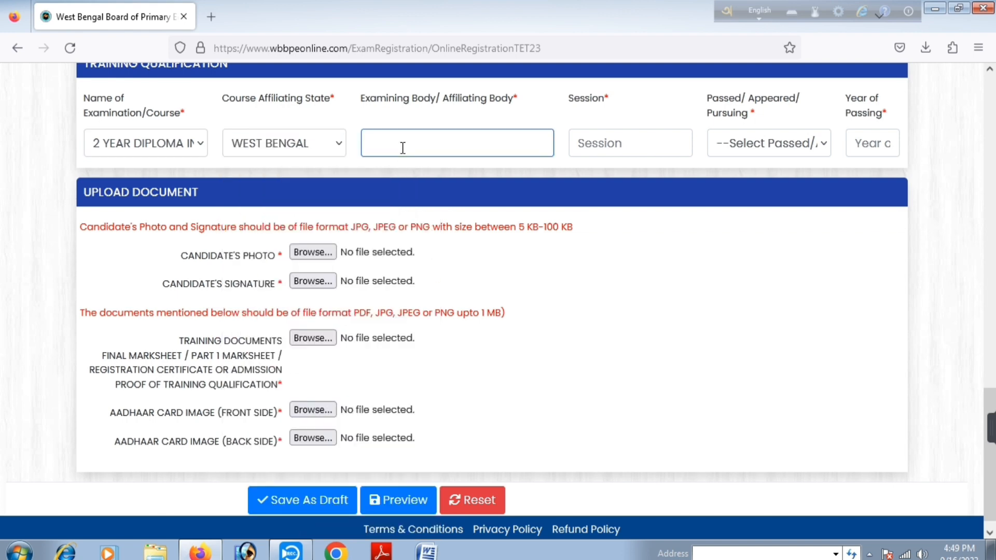
text(WBBPE)
drag(438, 143, 364, 144)
text(NIO)
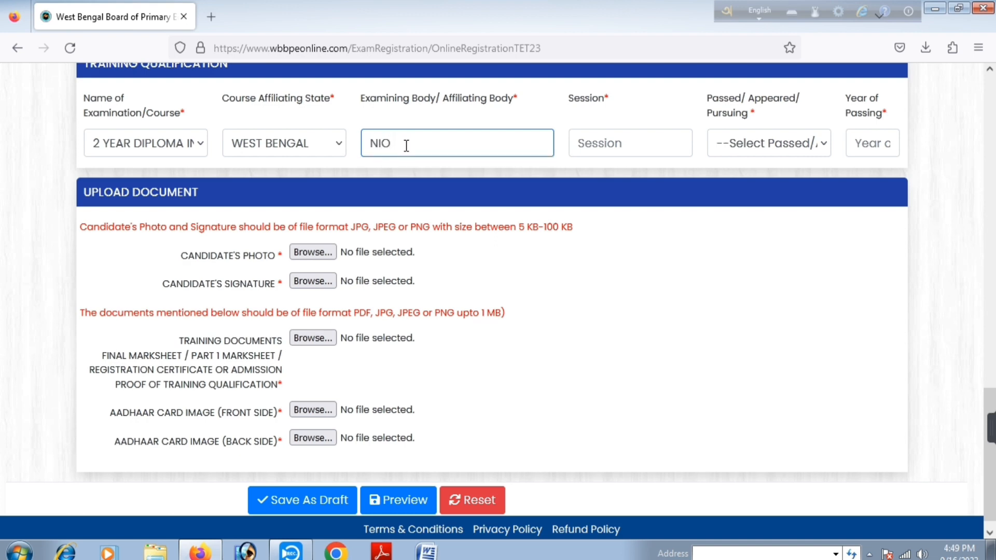
key(BackSpace)
key(BackSpace)
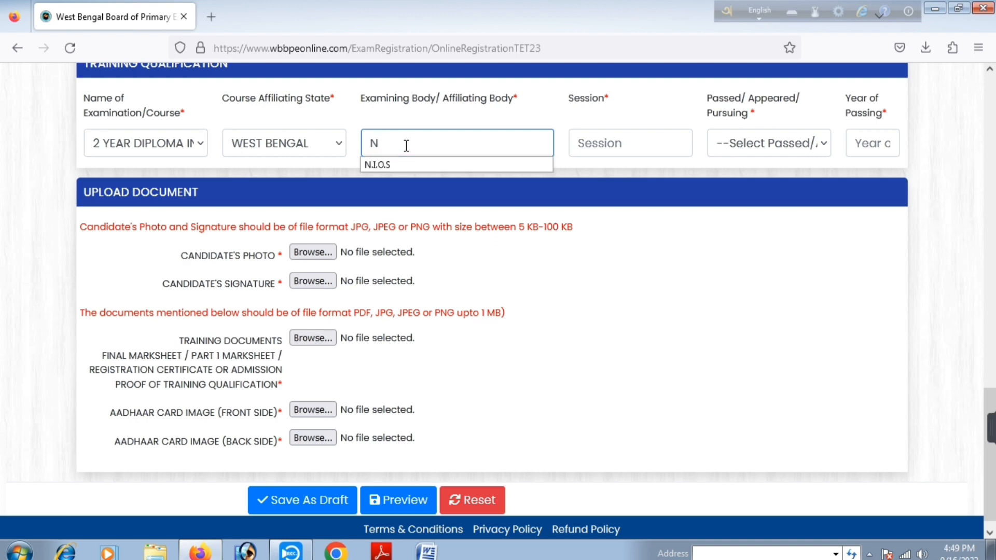
text(.I.O.S)
click(531, 104)
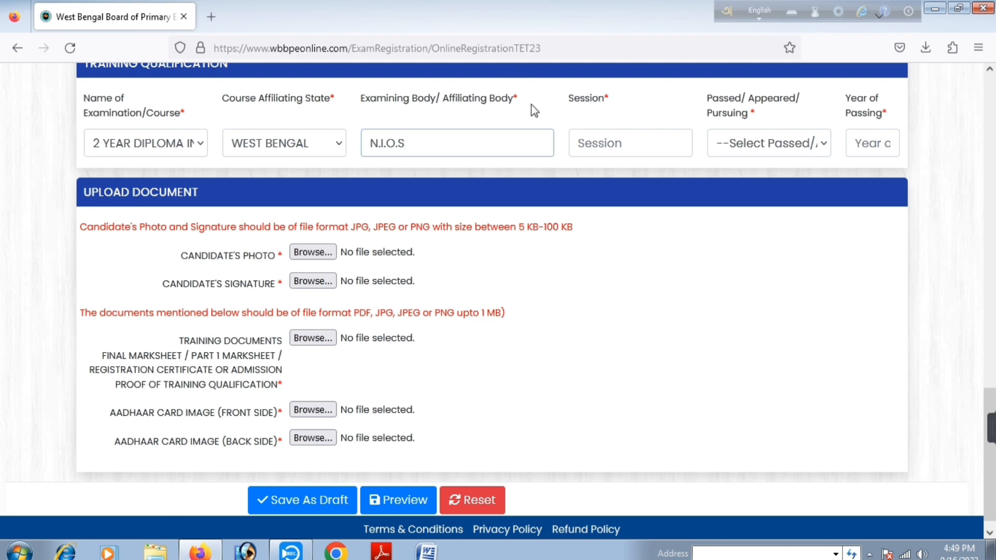
Set training session 2017-19, status Passed and year of passing 2019
click(596, 150)
text(2)
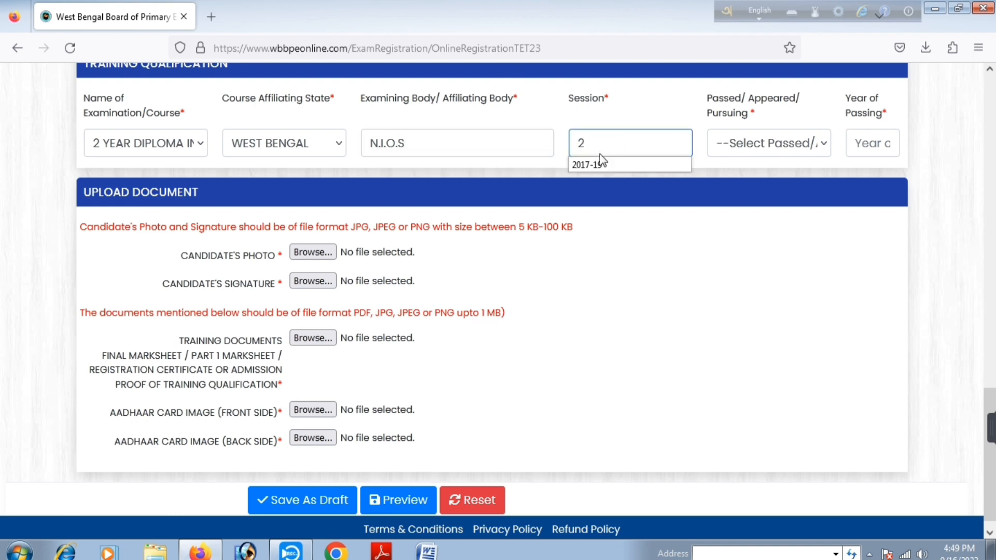
click(620, 168)
click(737, 144)
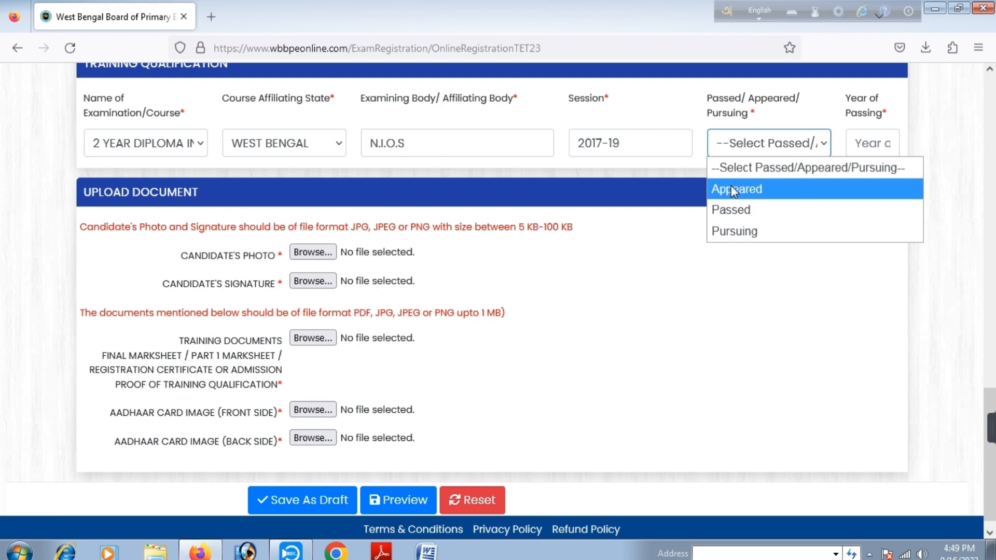
click(730, 210)
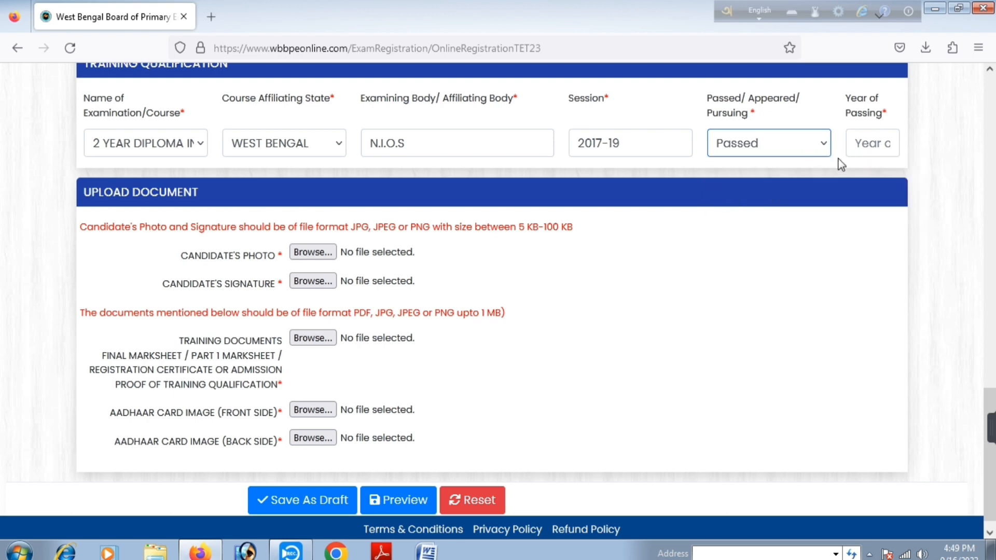
click(864, 144)
text(2019)
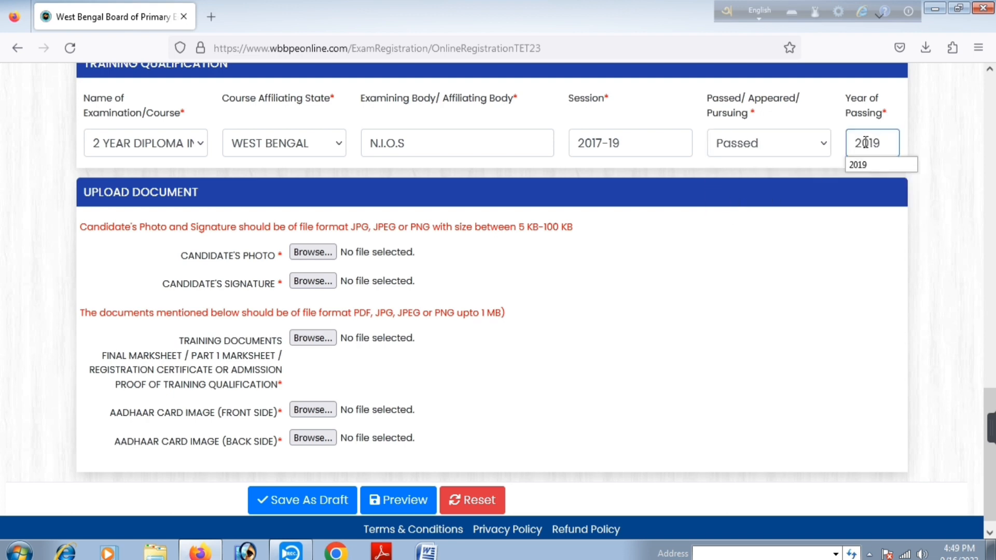
click(841, 158)
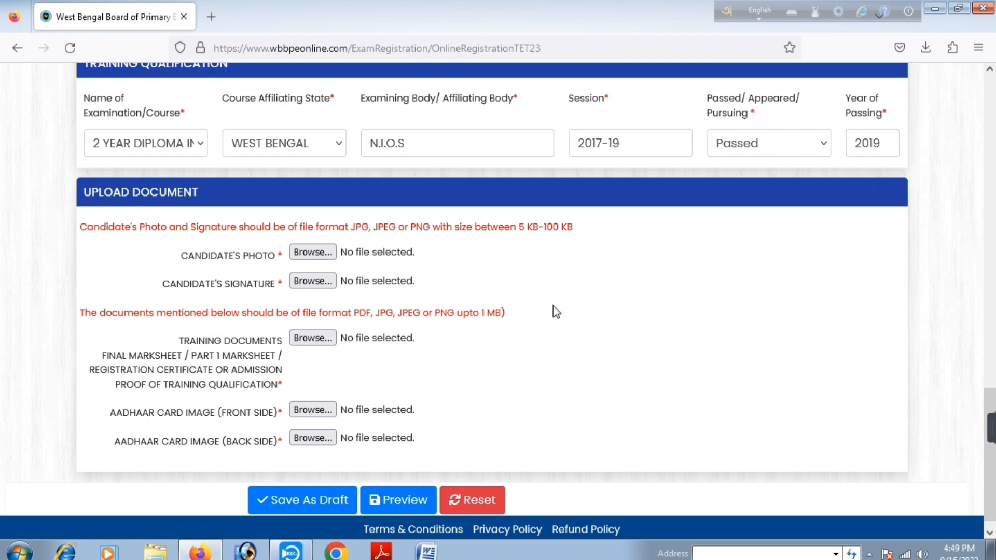
Upload the candidate's photo and signature image files
click(305, 254)
click(307, 253)
click(414, 148)
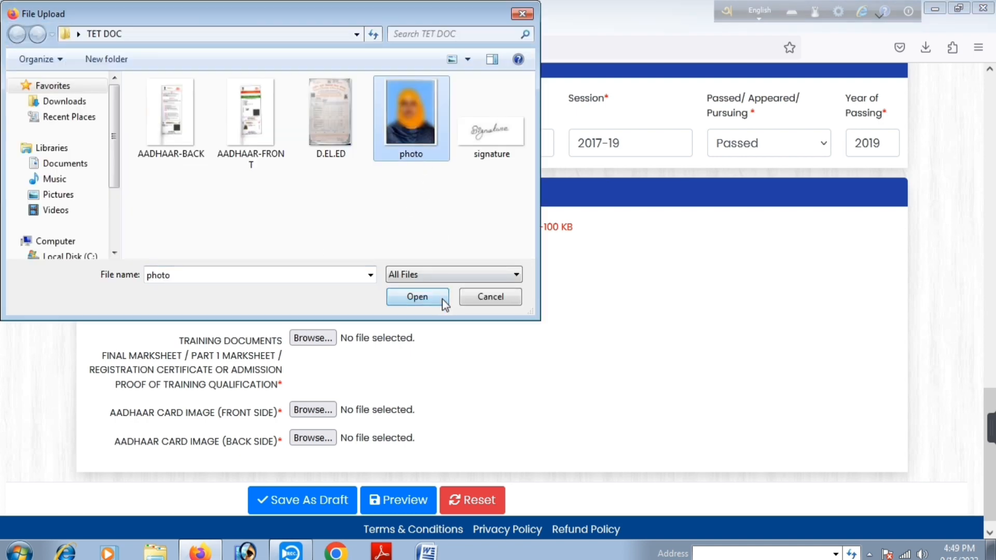
click(428, 299)
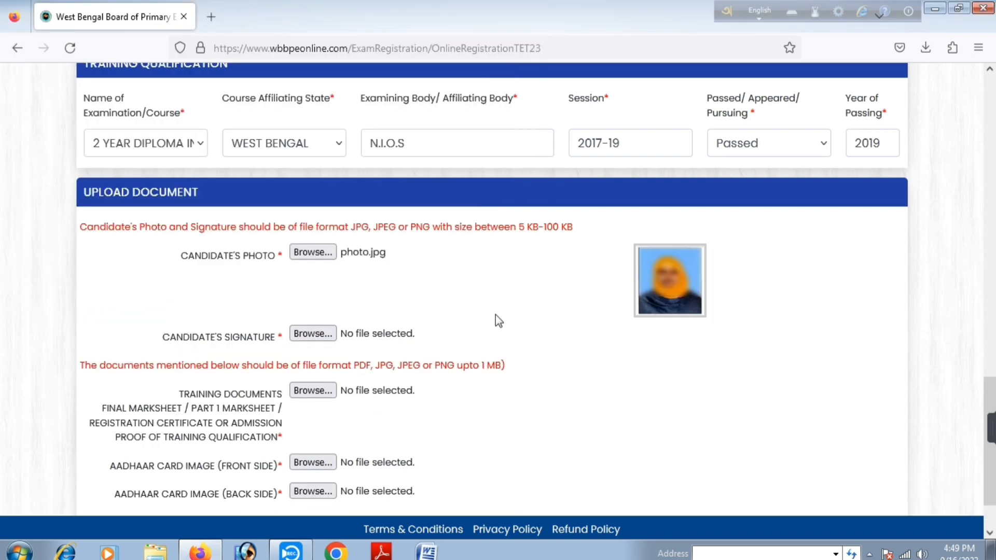
click(313, 333)
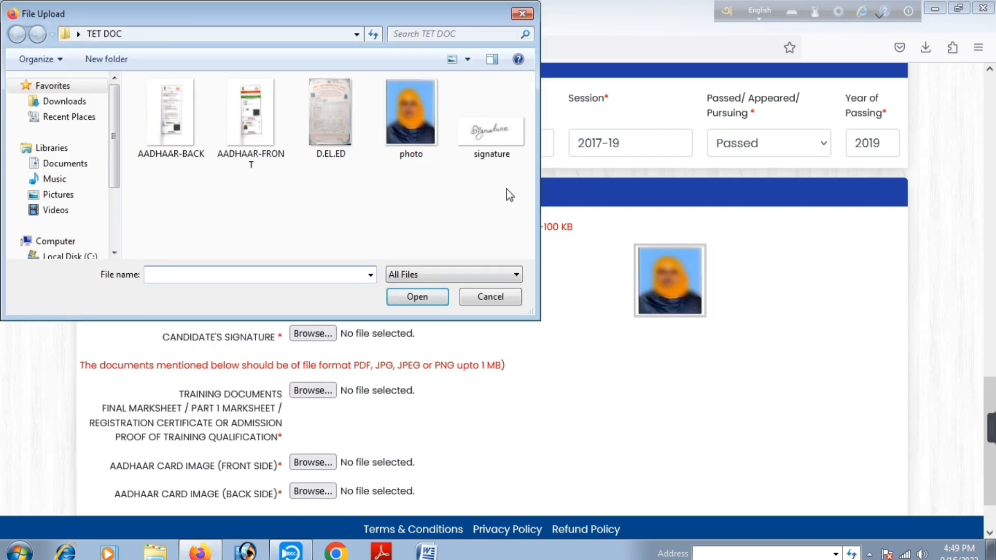
click(498, 162)
click(414, 299)
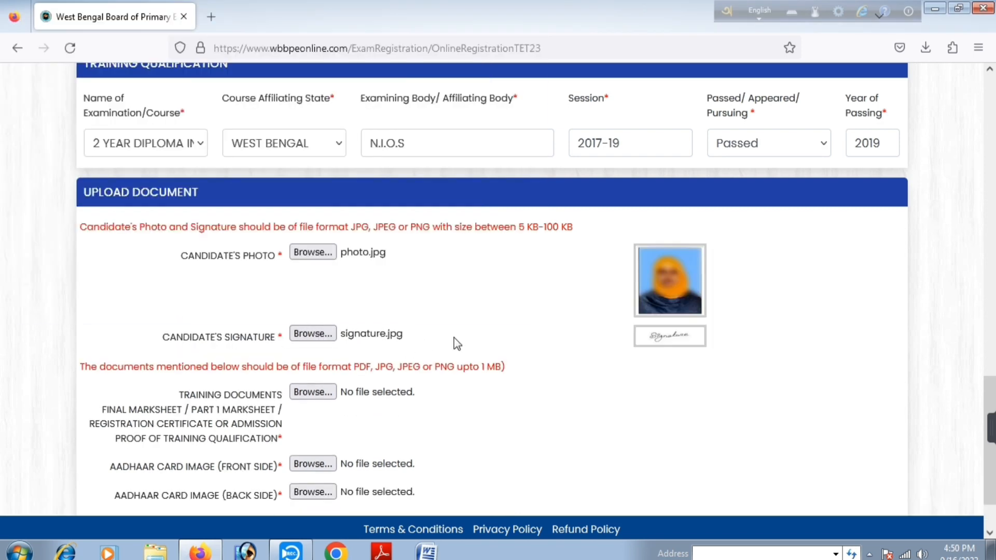
Upload the D.EL.ED certificate and the AADHAAR-FRONT image
click(319, 394)
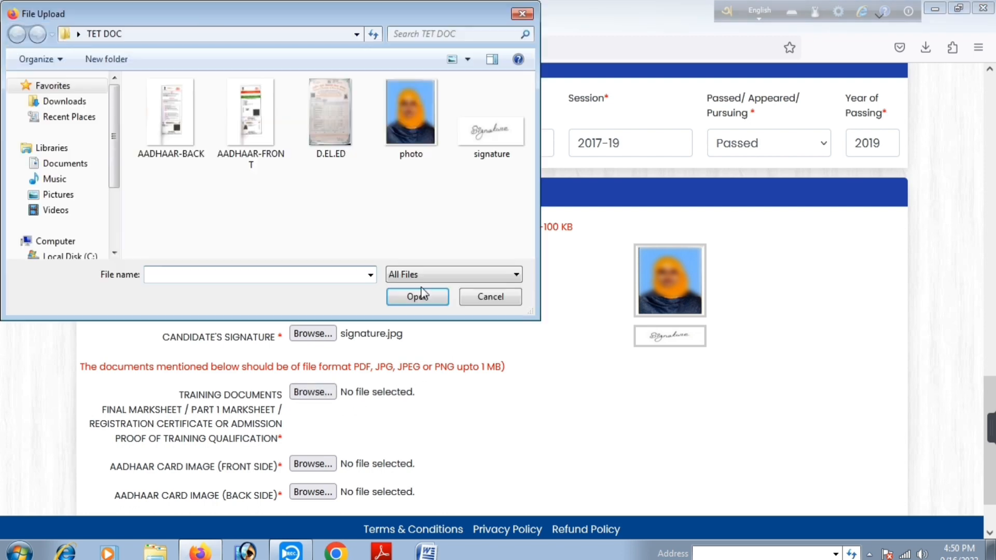
click(346, 139)
click(407, 304)
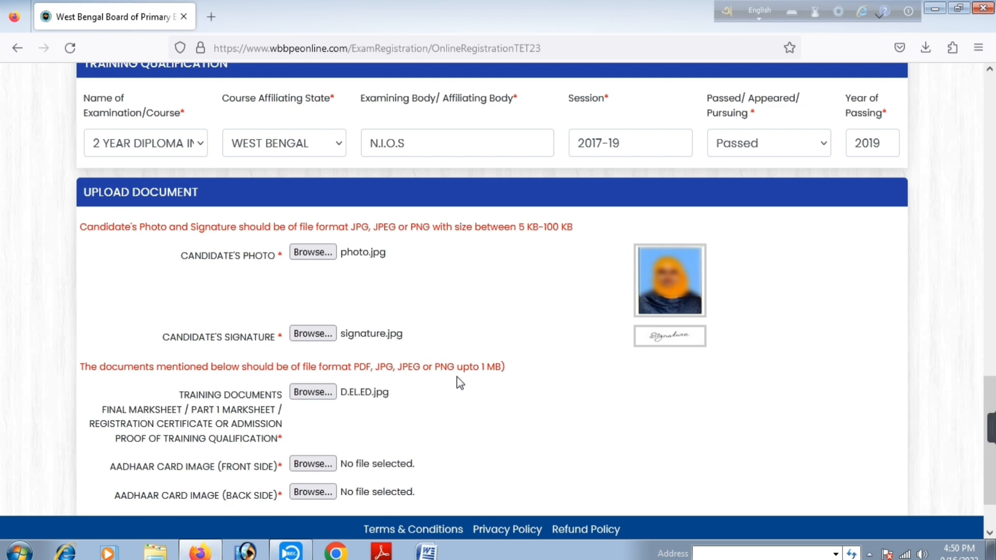
click(322, 462)
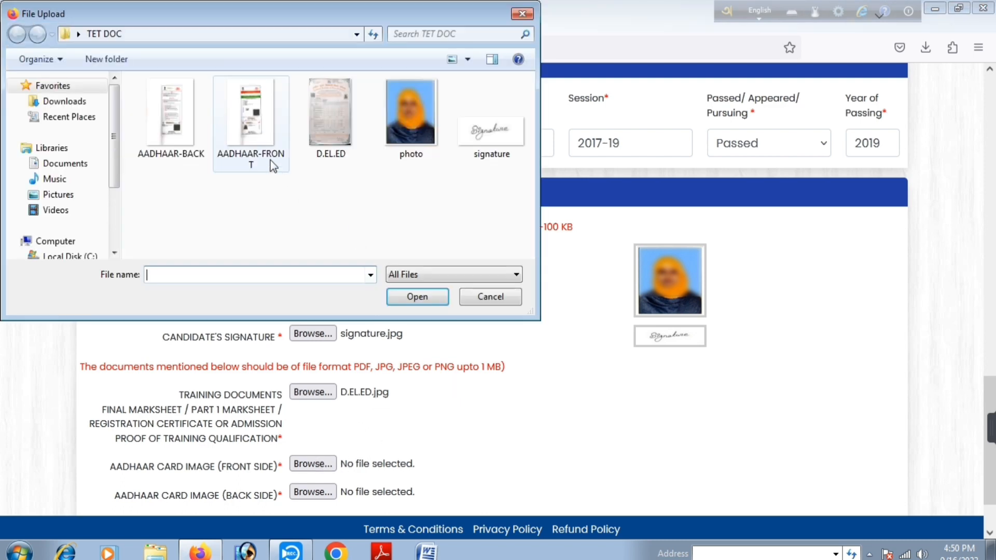
click(271, 162)
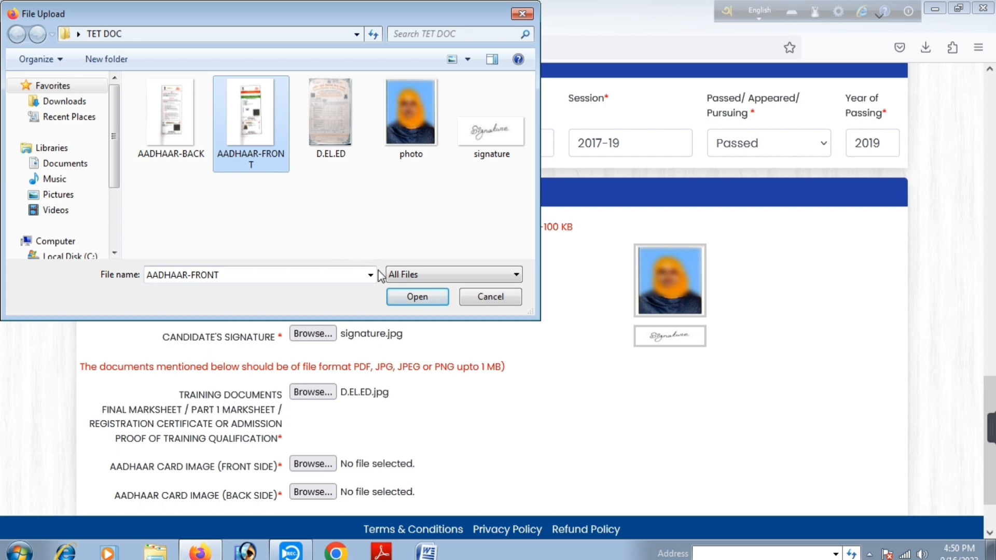
click(409, 298)
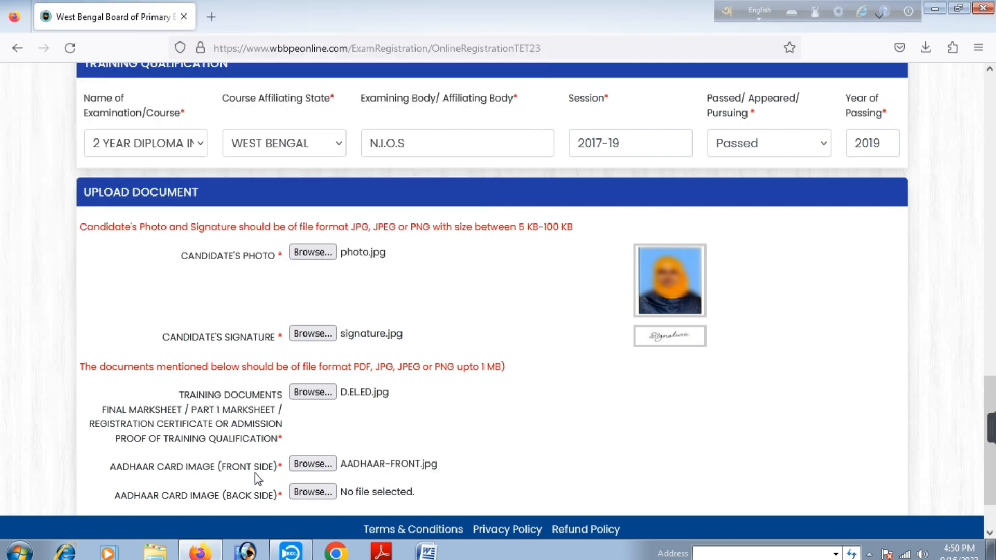
Upload the AADHAAR-BACK image and preview the filled application
scroll(254, 473, down, 2)
click(313, 422)
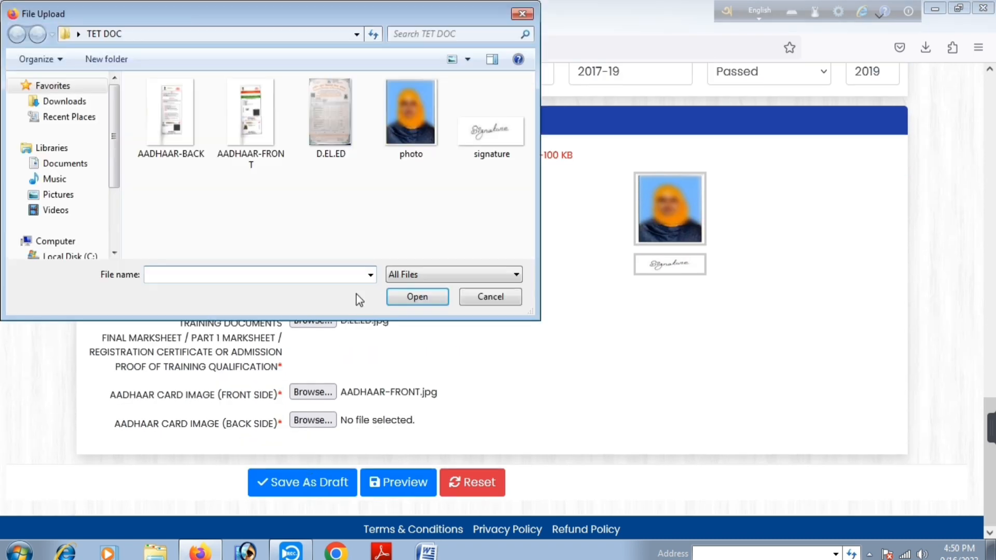
click(174, 153)
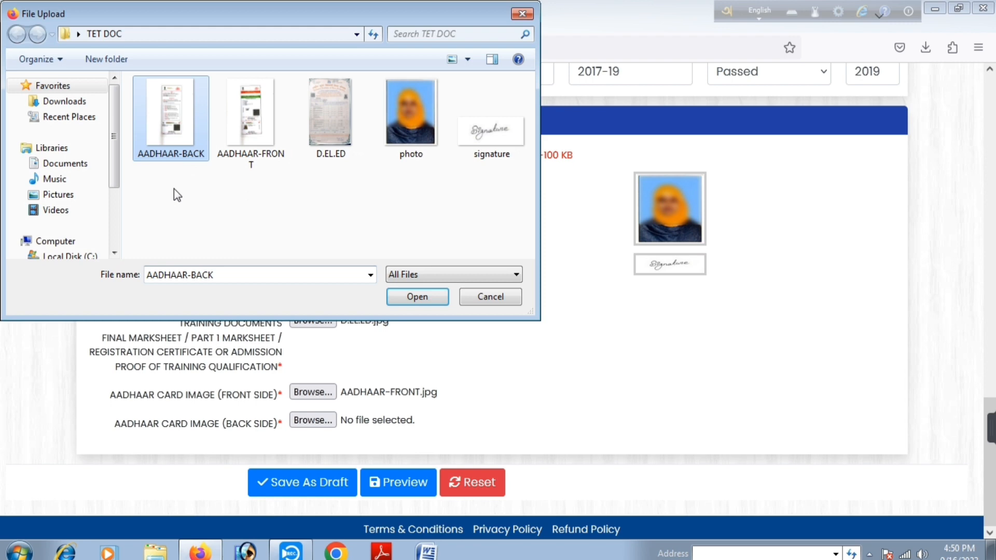
click(418, 298)
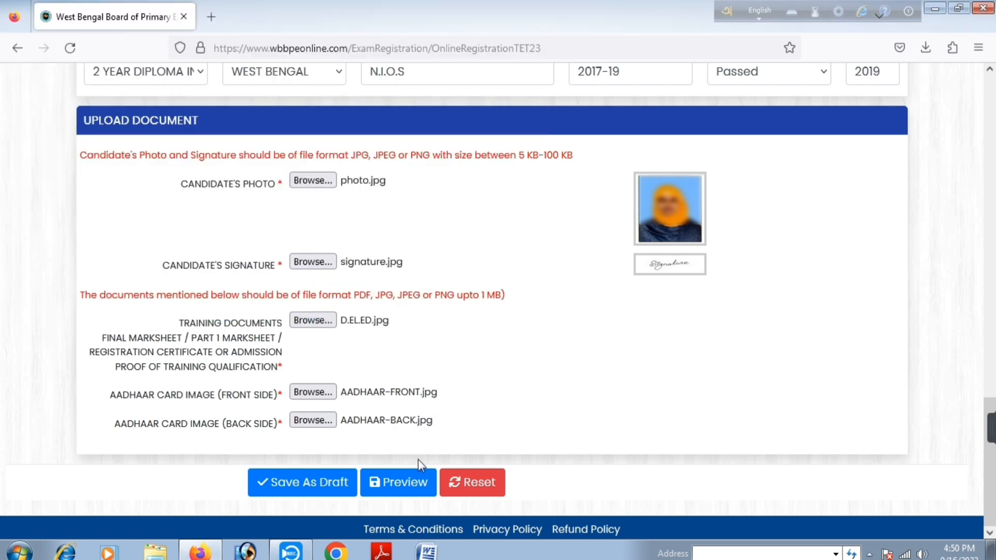
click(390, 486)
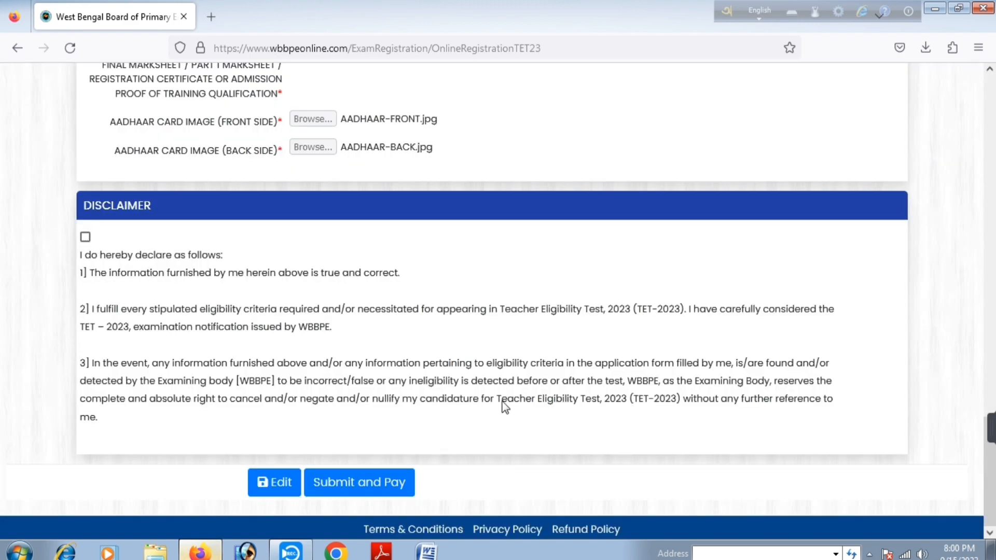
Accept the Disclaimer, choose Submit and Pay, and proceed with Make Payment for INR 400.00
click(86, 236)
click(348, 492)
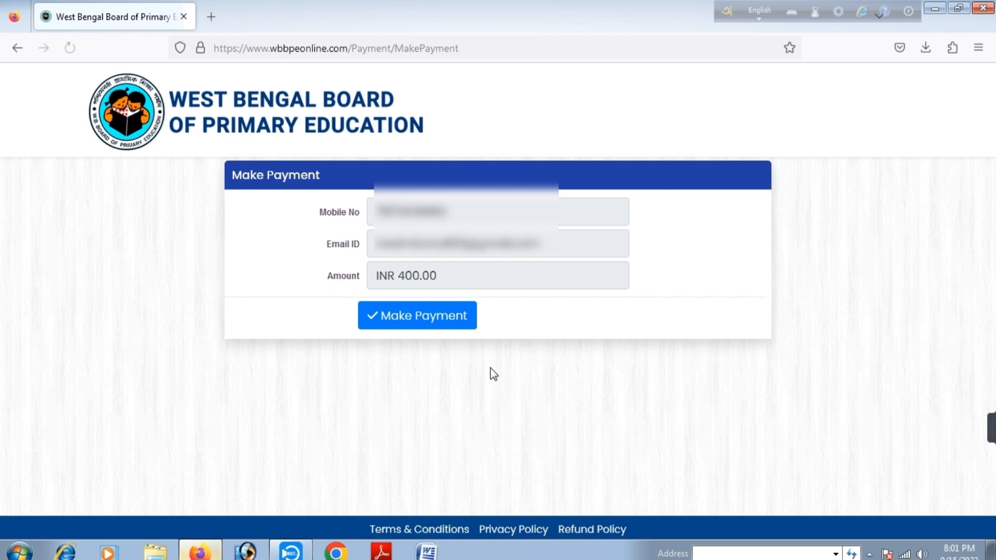
click(401, 324)
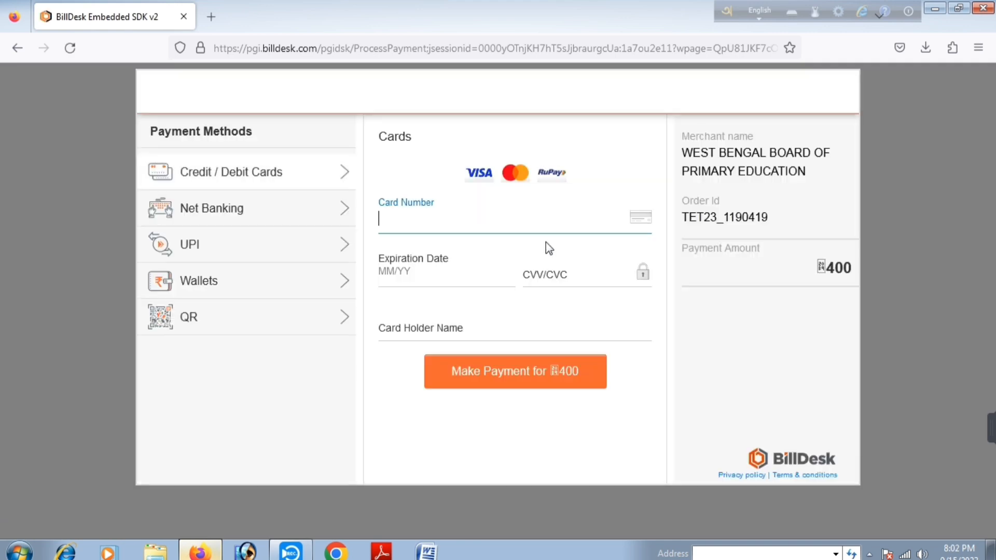
Pay the ₹400 fee in BillDesk by QR, choosing BHIM UPI as the QR type
click(217, 328)
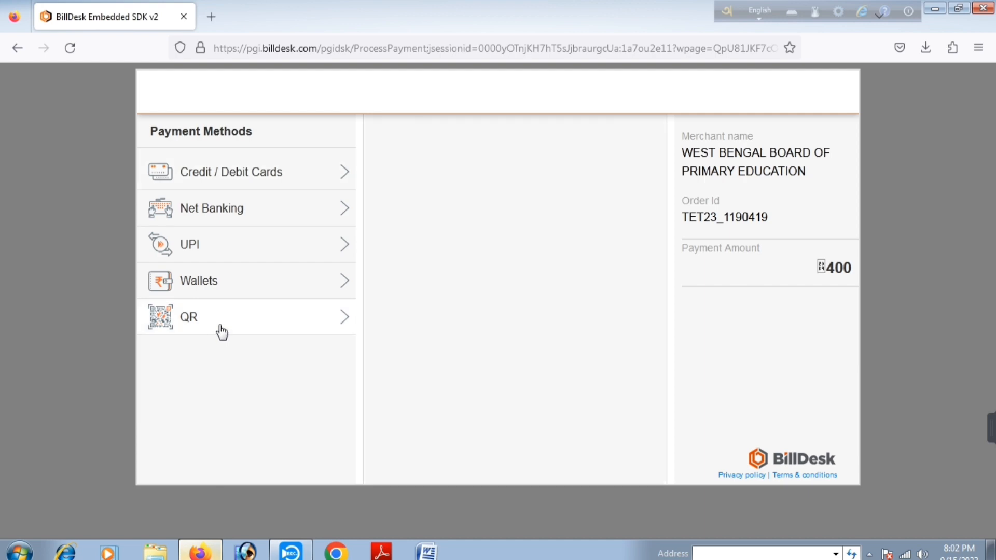
click(231, 255)
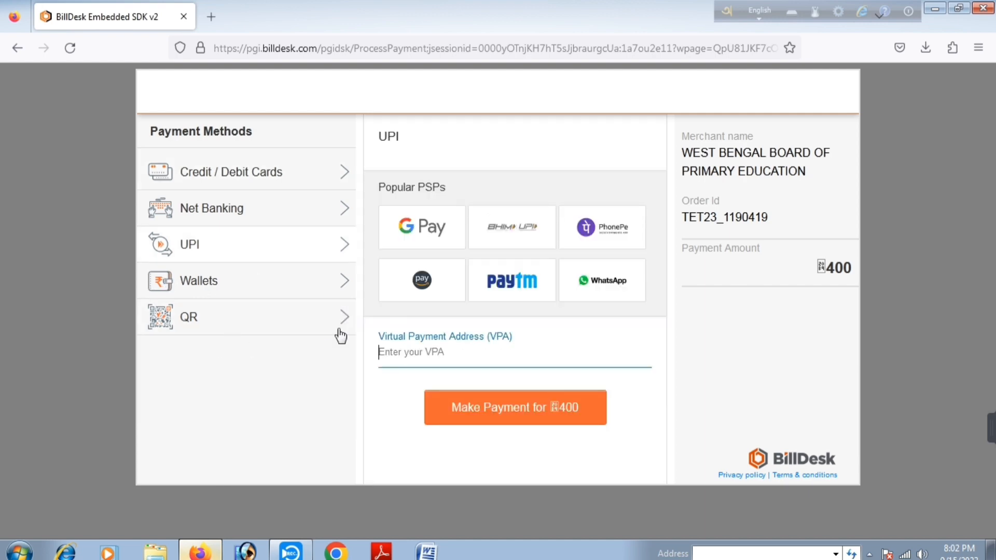
click(194, 325)
click(457, 295)
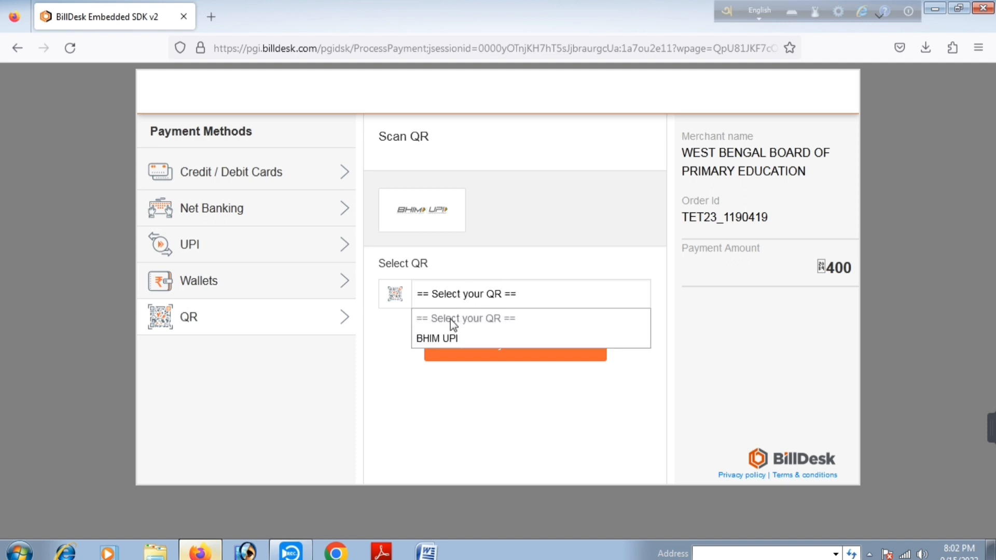
click(440, 337)
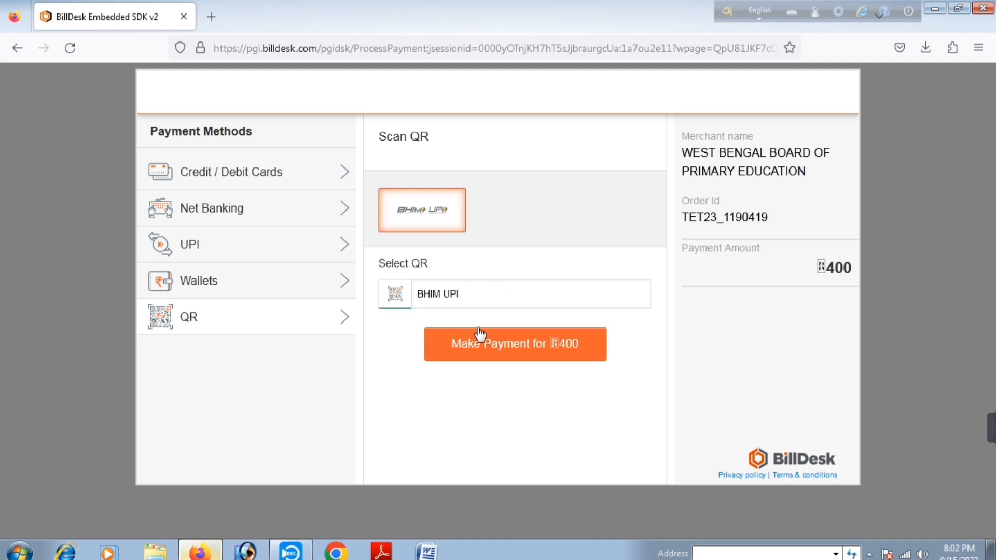
click(487, 350)
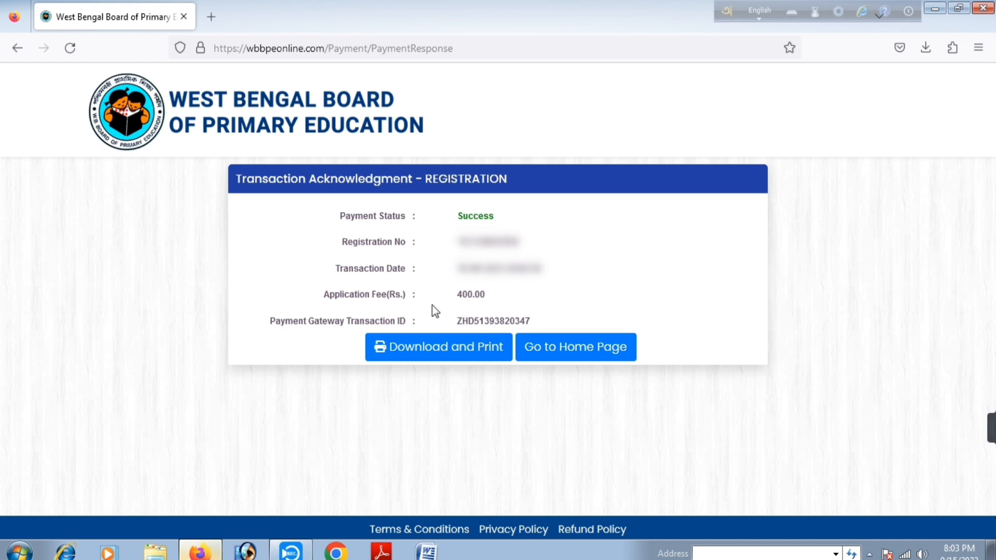
Print the Rs. 400 transaction acknowledgment, copy its Registration No, and go back home
click(442, 357)
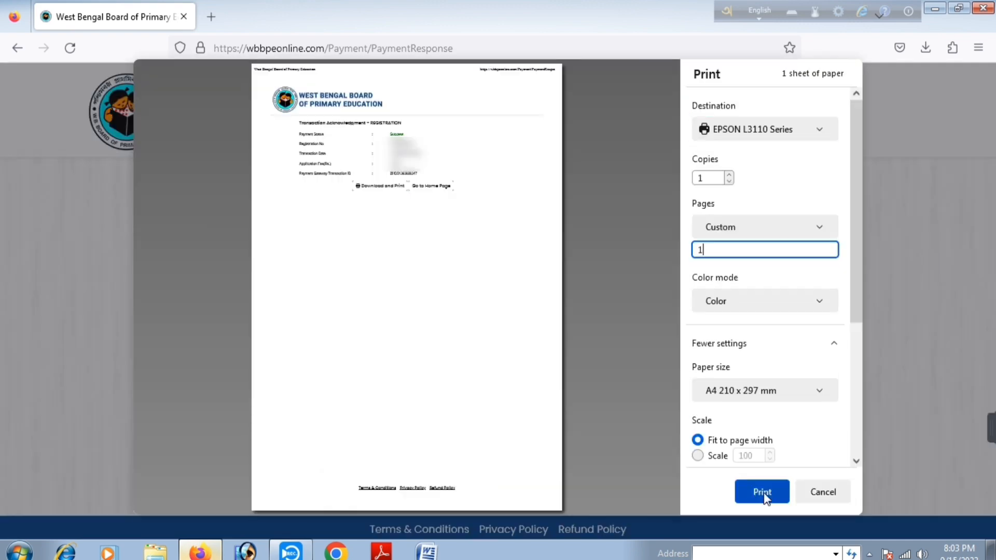
click(762, 491)
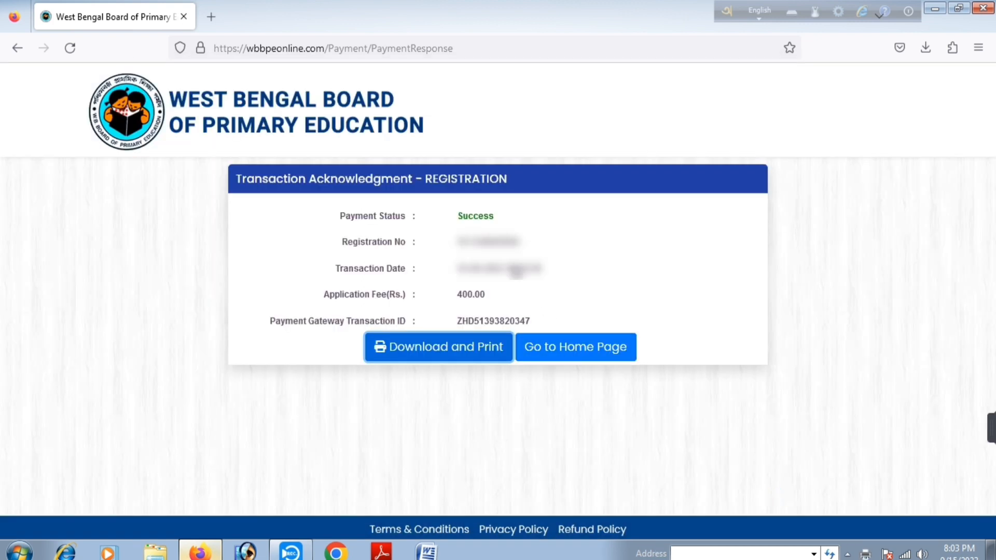
drag(520, 245, 462, 243)
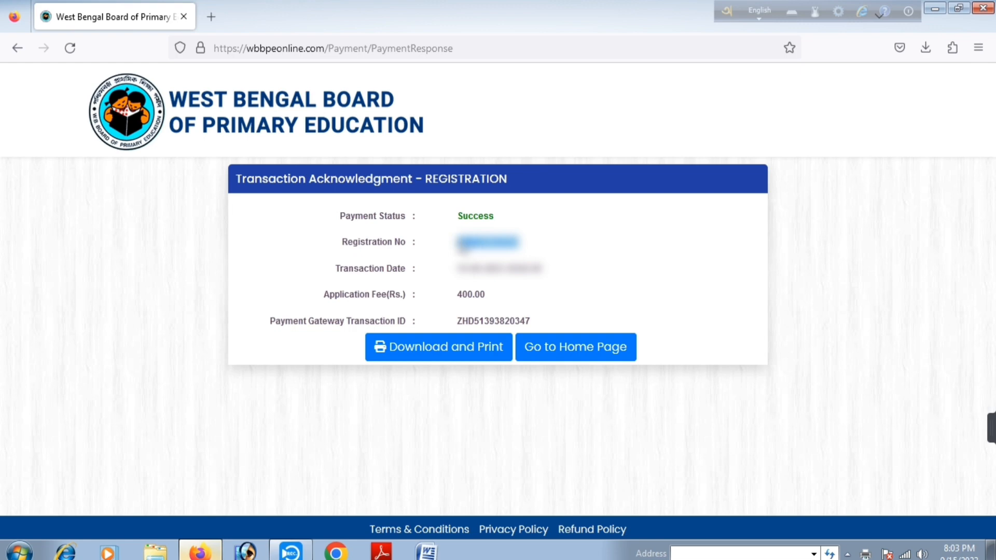
right_click(461, 243)
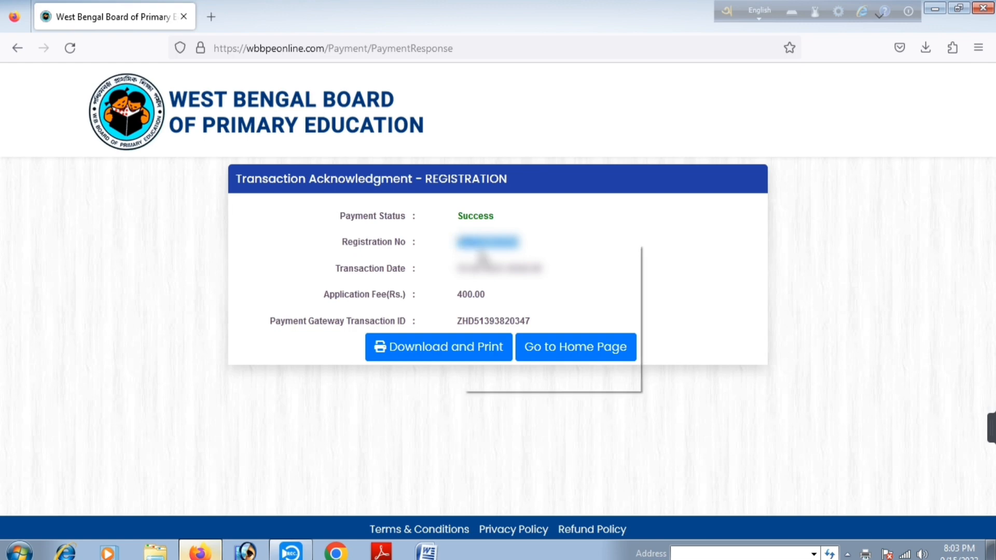
click(505, 265)
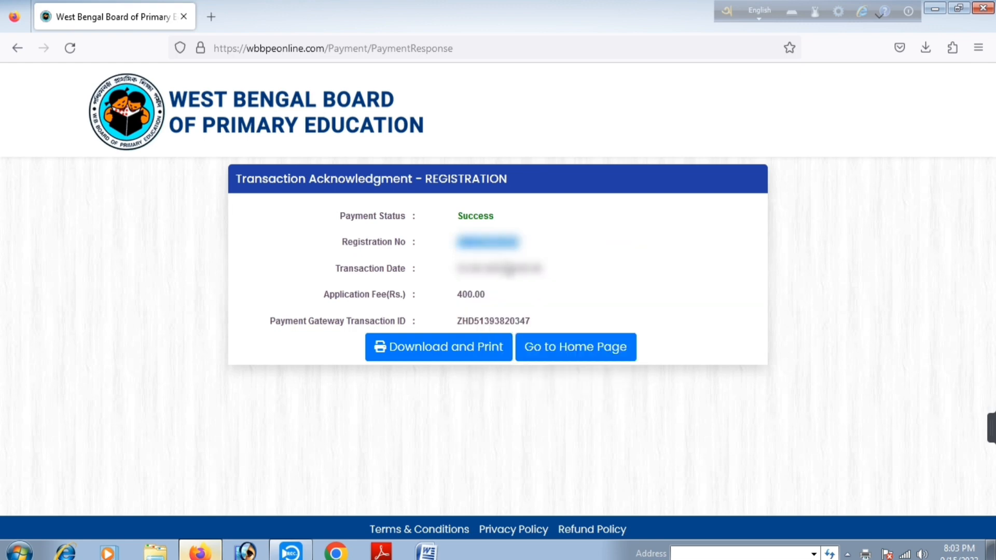
click(570, 360)
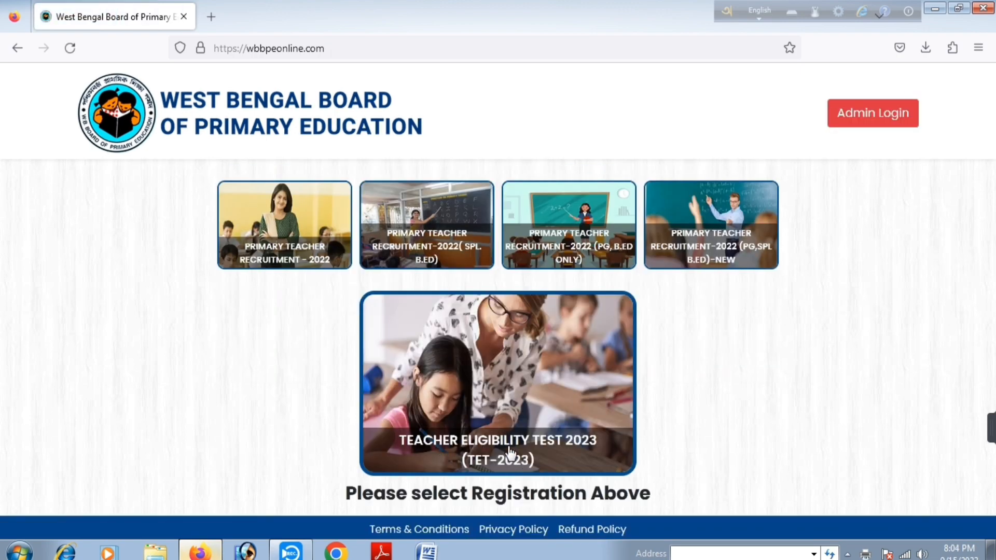
Open TET 2023's Print/Download Application Form page and paste the registration number
click(510, 454)
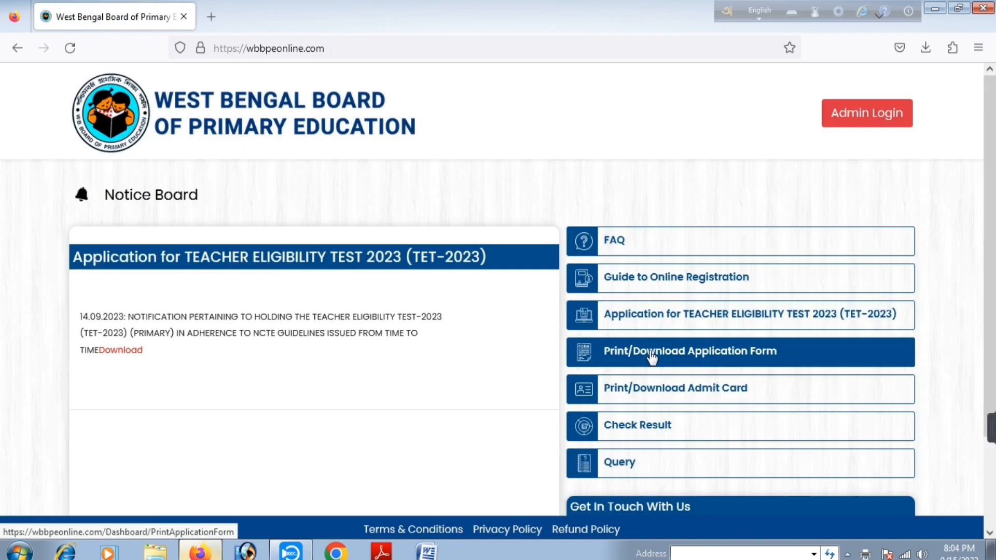
click(651, 357)
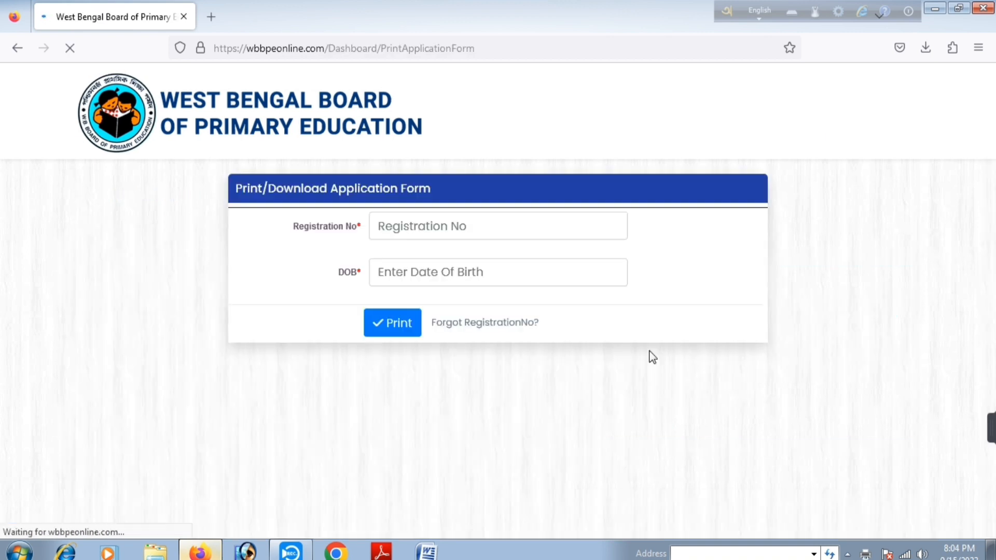
click(406, 233)
click(406, 233)
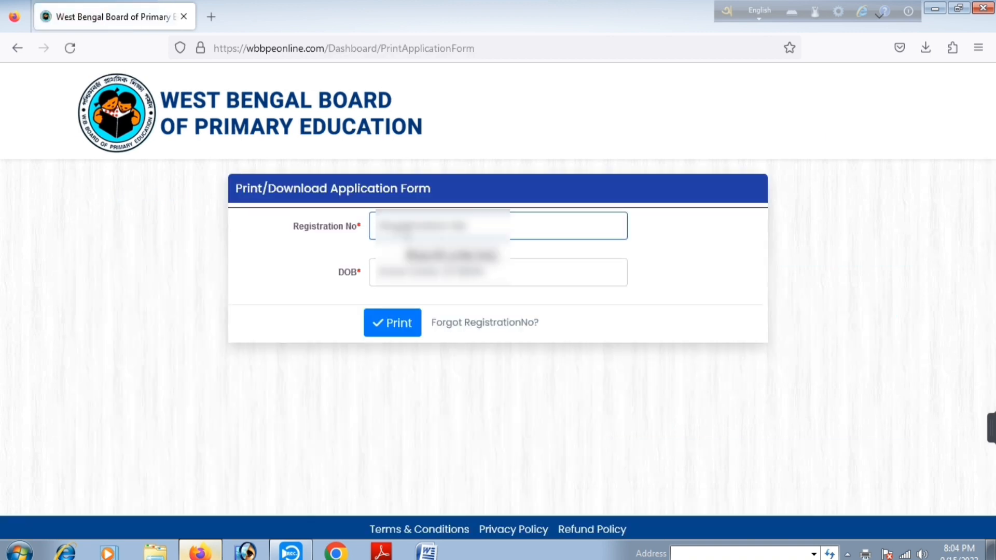
key(ctrl+v)
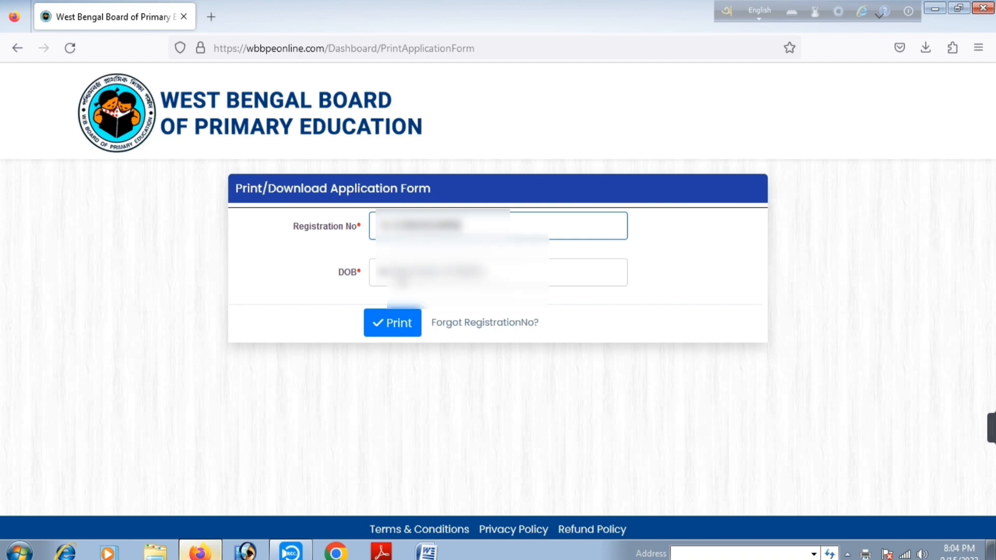
Enter the date of birth, print the form, and allow pop-ups from wbbpeonline.com
click(402, 277)
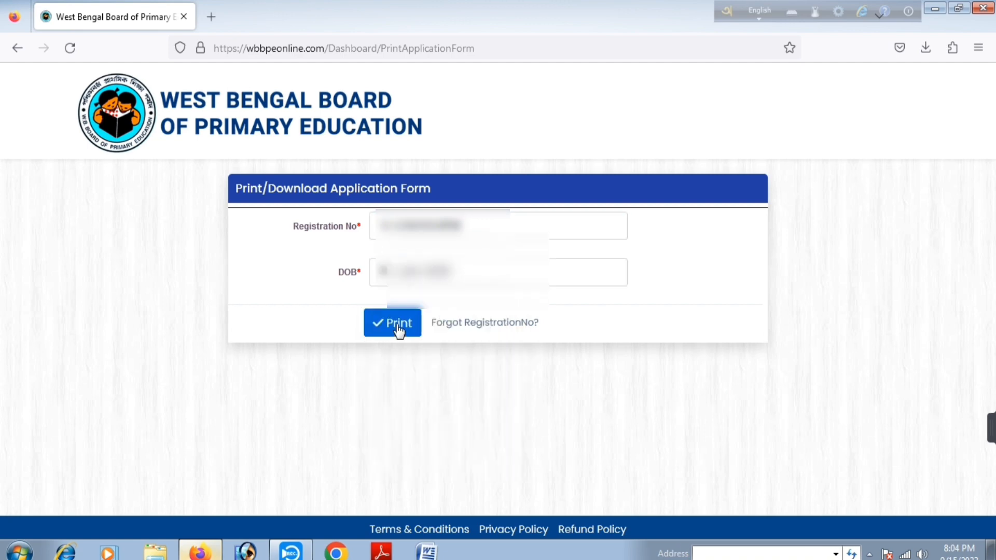
click(398, 326)
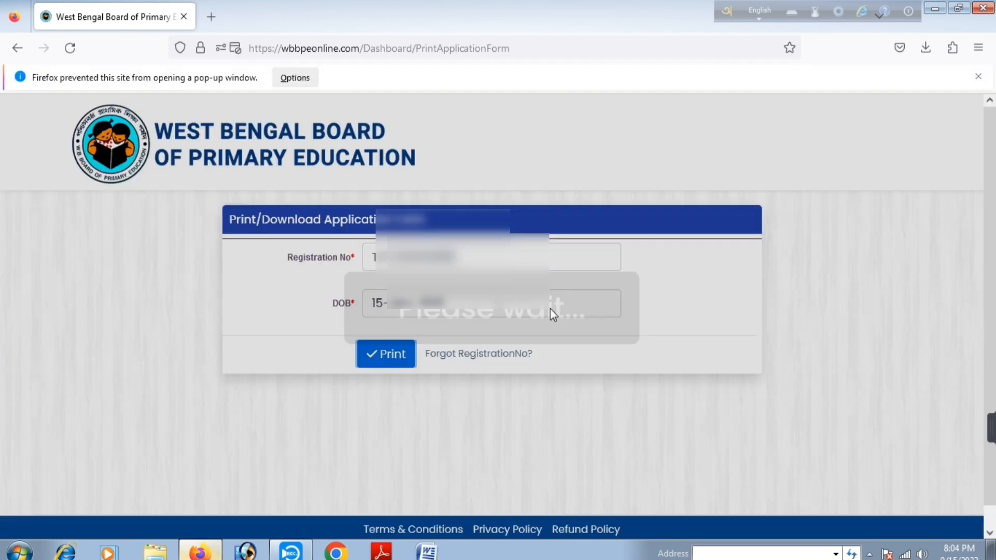
click(305, 83)
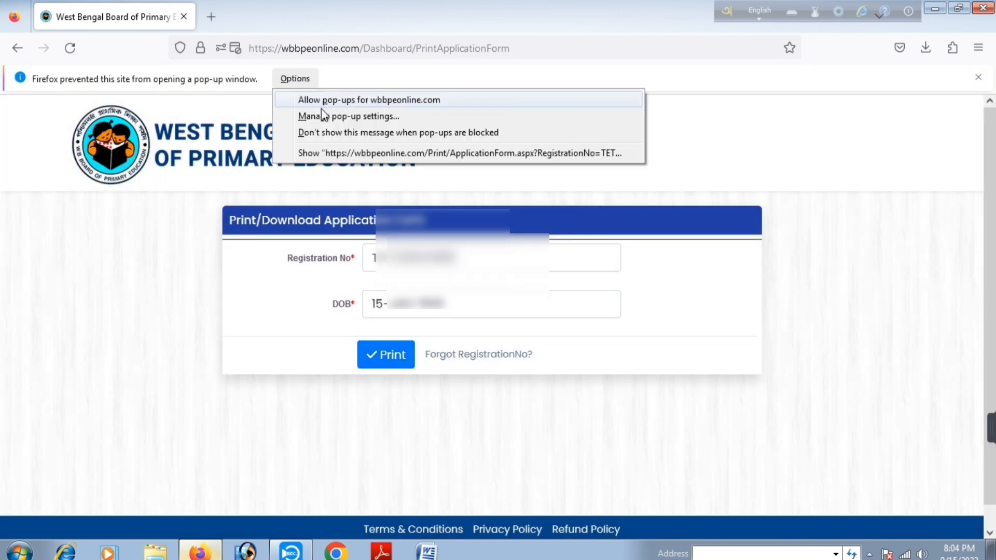
click(327, 100)
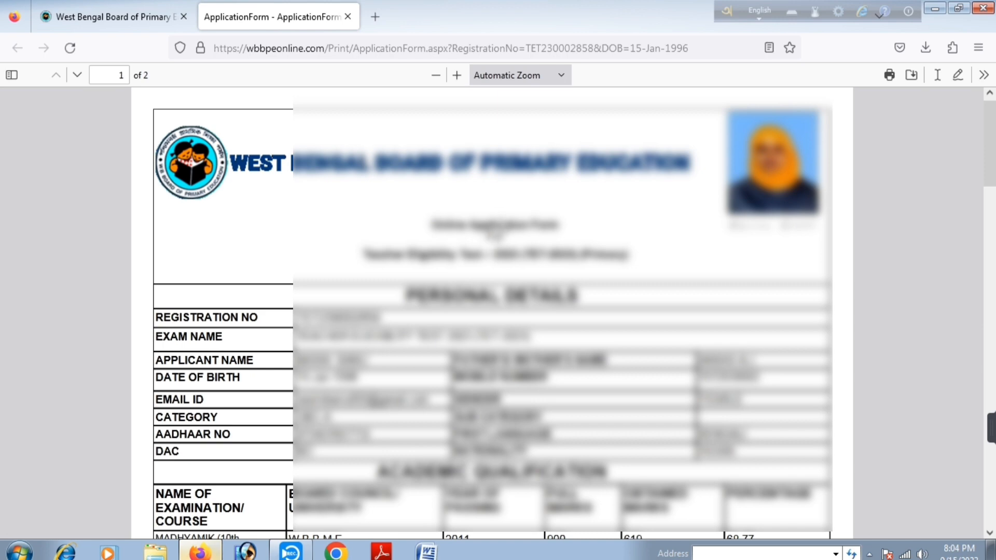
Review both pages of the form, then print only page 1 on the EPSON L3110
scroll(506, 227, down, 15)
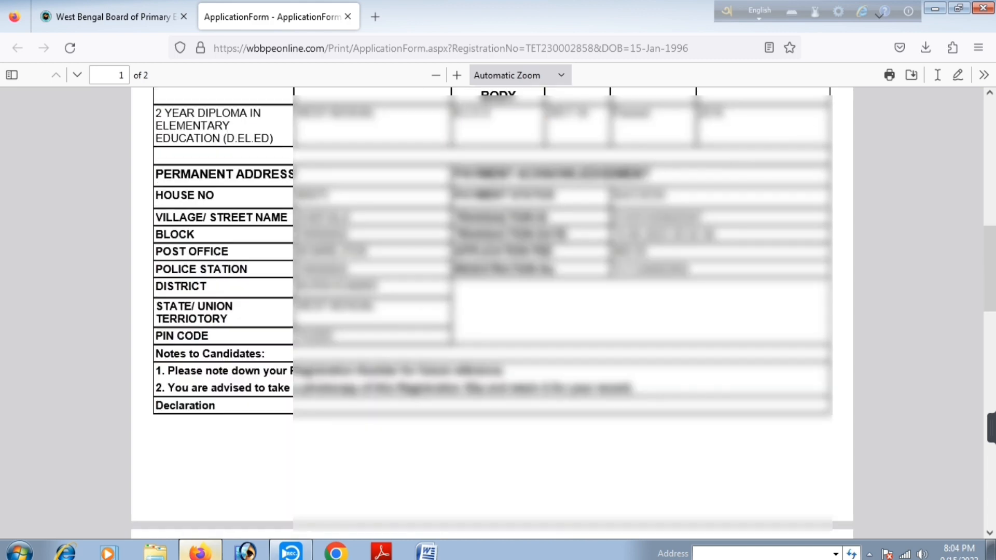
scroll(507, 227, down, 8)
scroll(519, 233, up, 10)
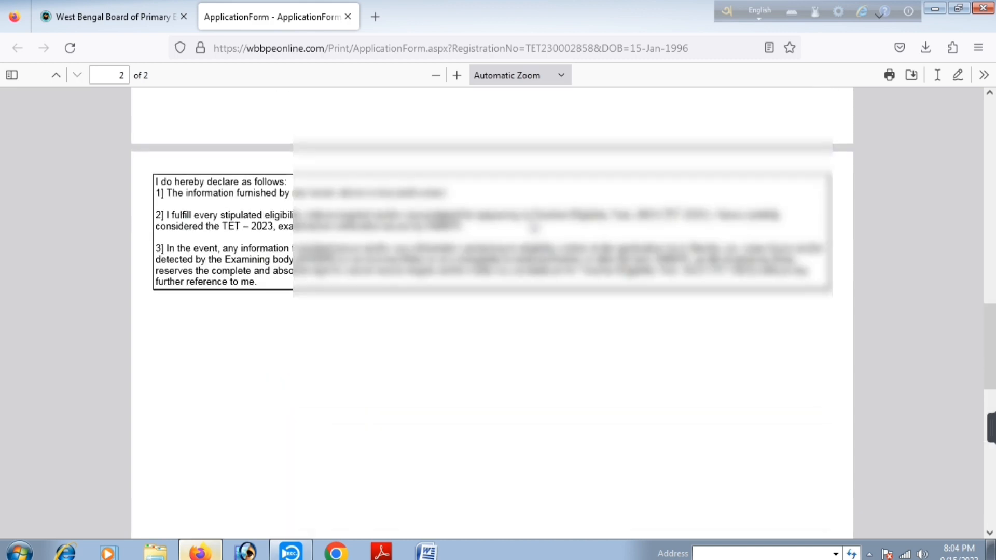
scroll(534, 233, down, 10)
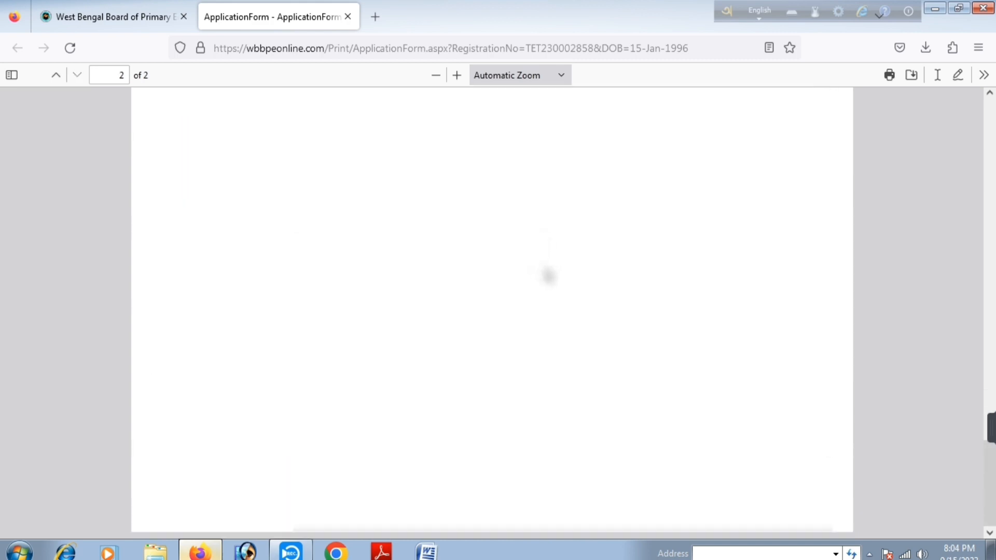
scroll(548, 269, up, 6)
scroll(548, 267, up, 8)
scroll(551, 266, down, 3)
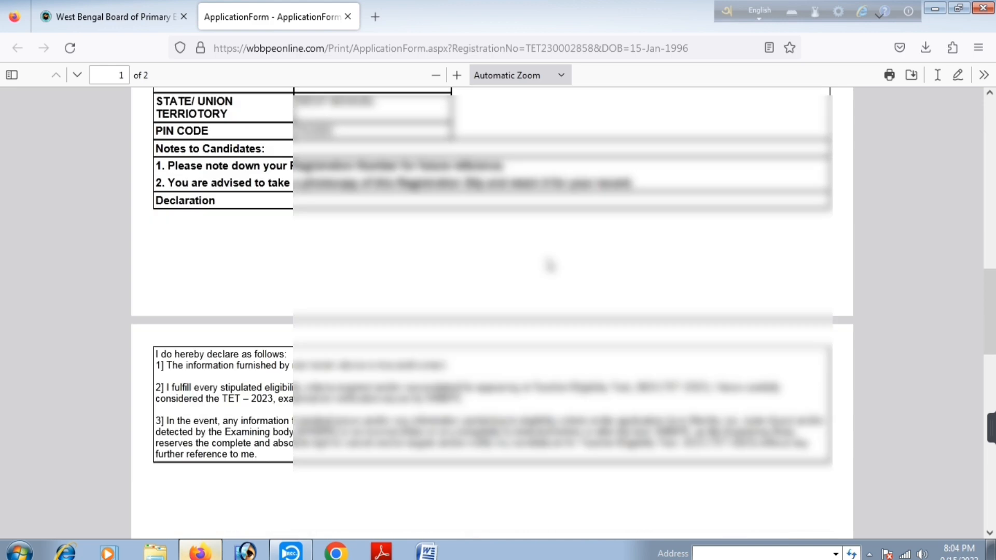
scroll(549, 265, up, 12)
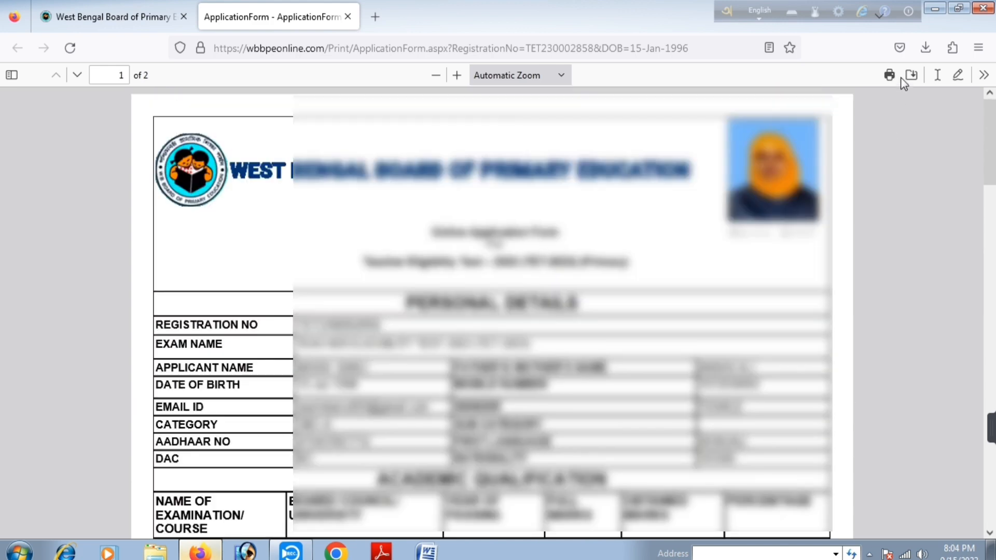
click(889, 75)
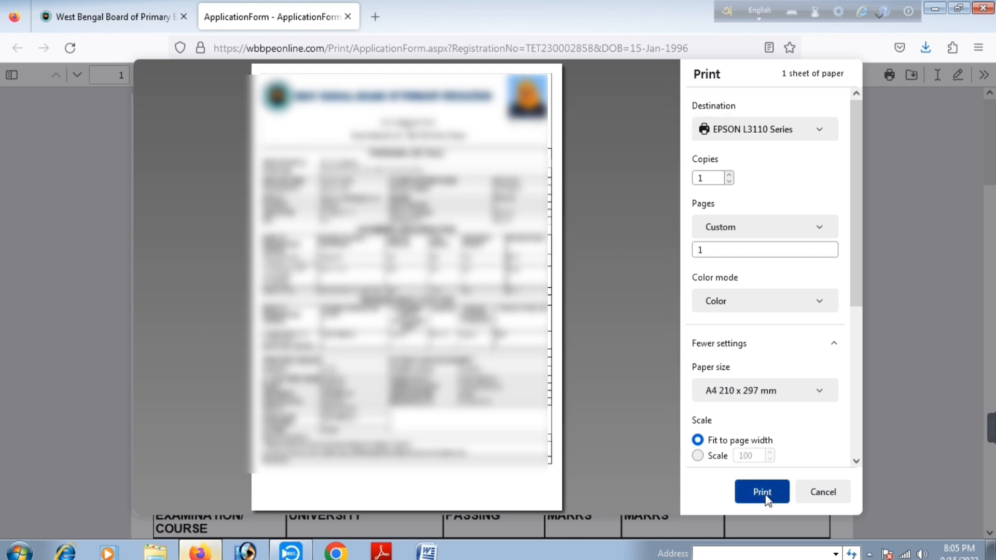
click(765, 492)
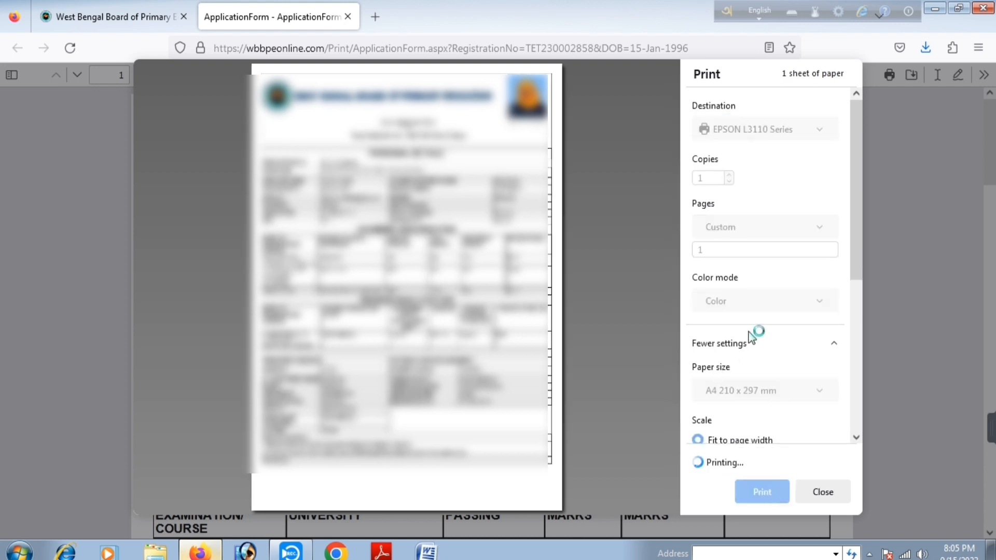